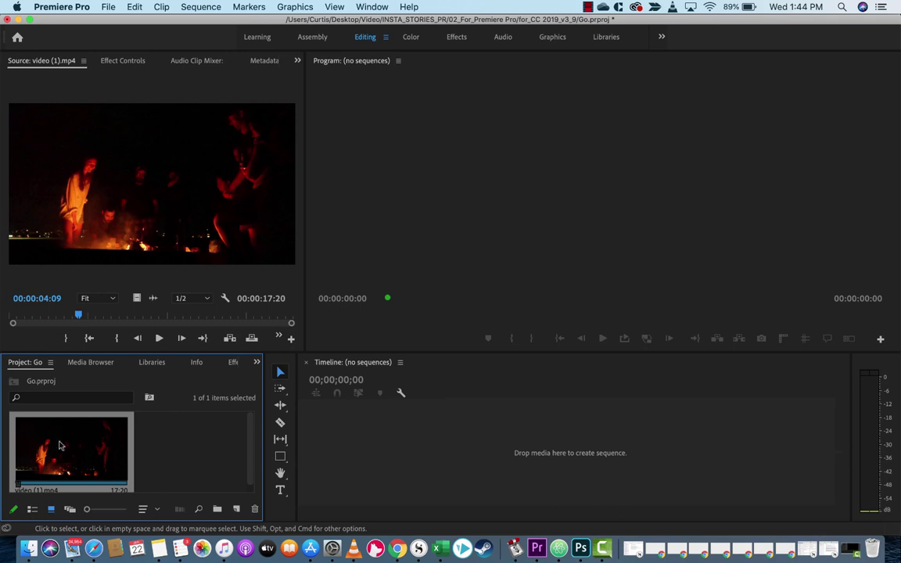
{"action": "left_click_drag", "start_coordinate": [48, 441], "coordinate": [403, 438]}
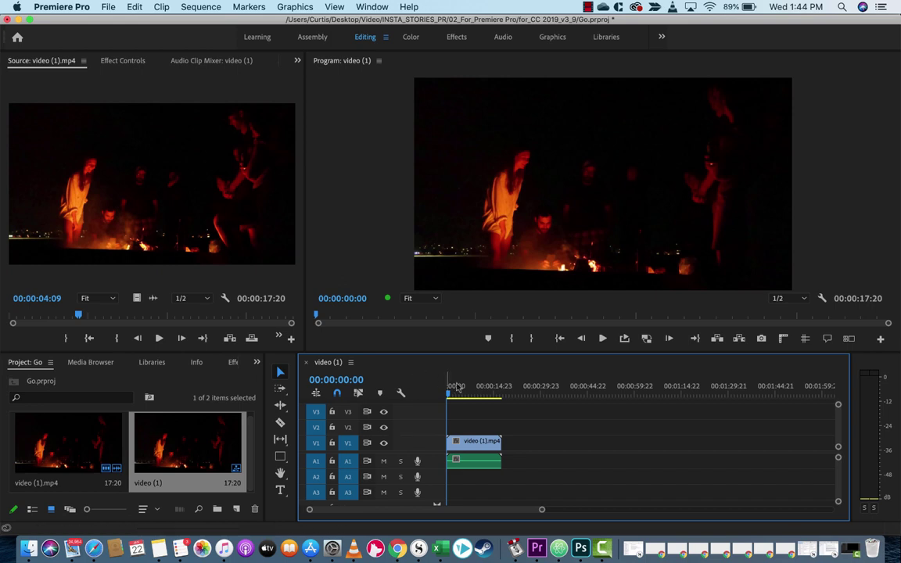
{"action": "key", "text": "space"}
{"action": "key", "text": "Home"}
{"action": "key", "text": "space"}
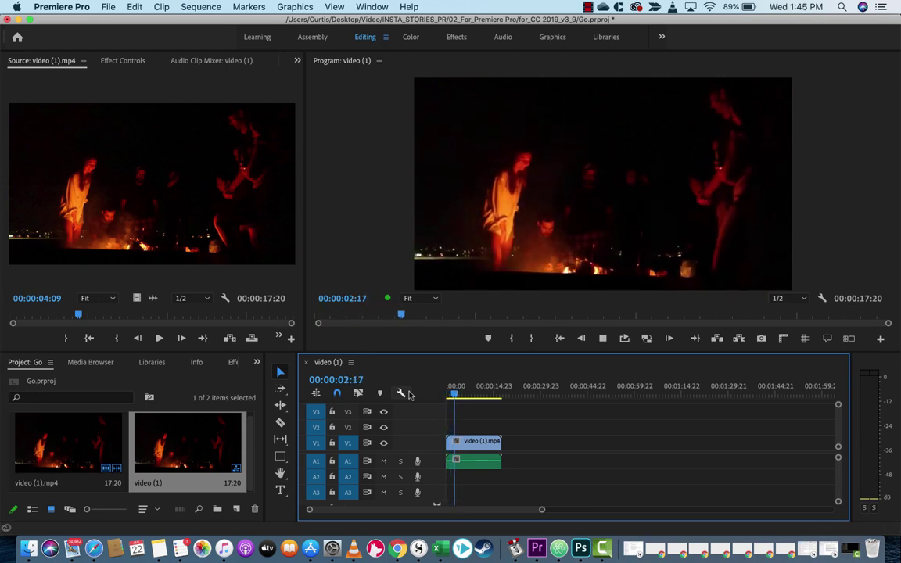
{"action": "key", "text": "space"}
{"action": "key", "text": "Home"}
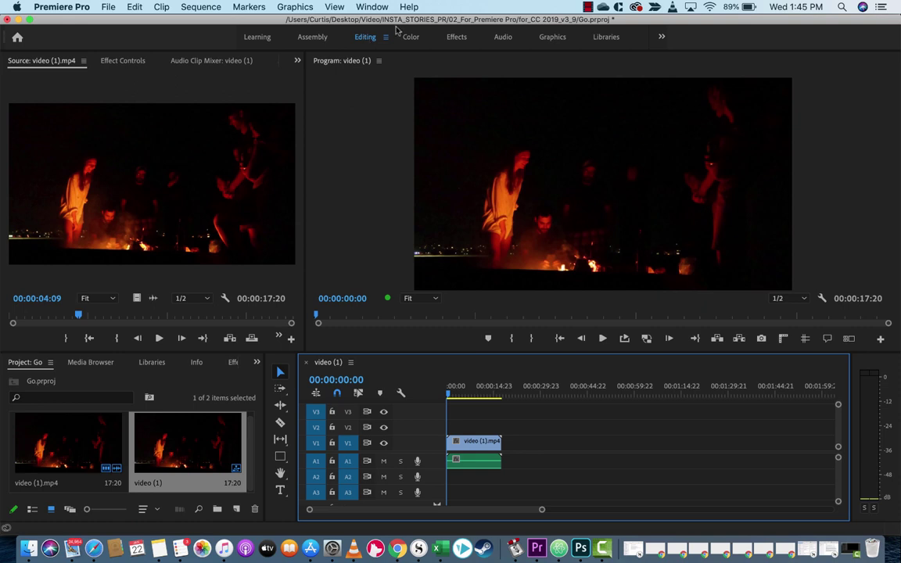
- Switch to the Graphics workspace and drag the divider to widen the Effect Controls panel
{"action": "left_click", "coordinate": [552, 38]}
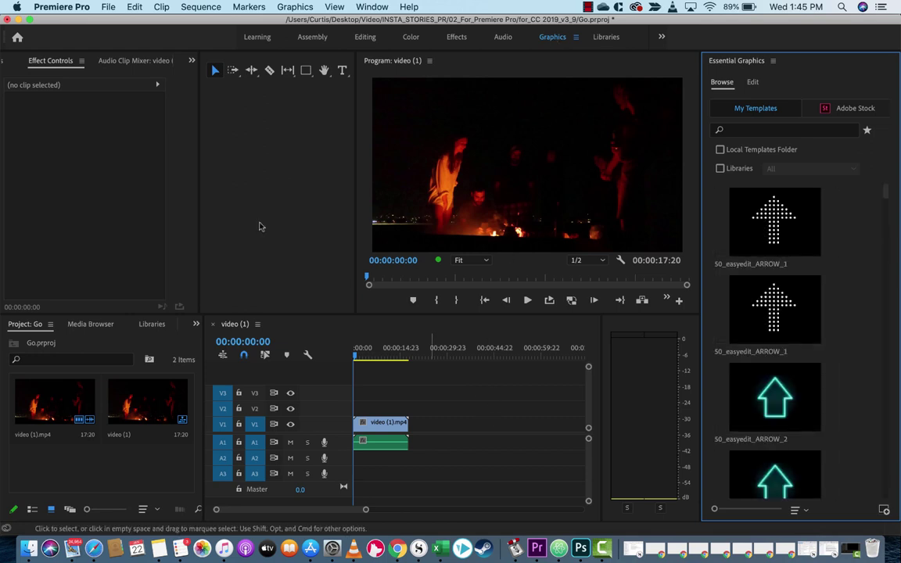
{"action": "left_click_drag", "start_coordinate": [199, 198], "coordinate": [328, 205]}
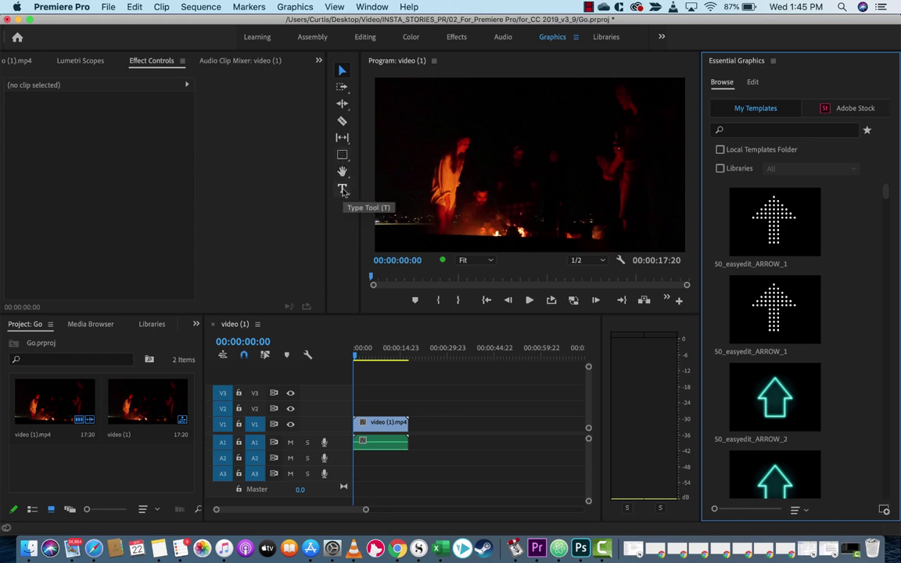
- Type a CAMPFIRE title in the frame's lower left, keeping the Firenight font
{"action": "left_click", "coordinate": [343, 192]}
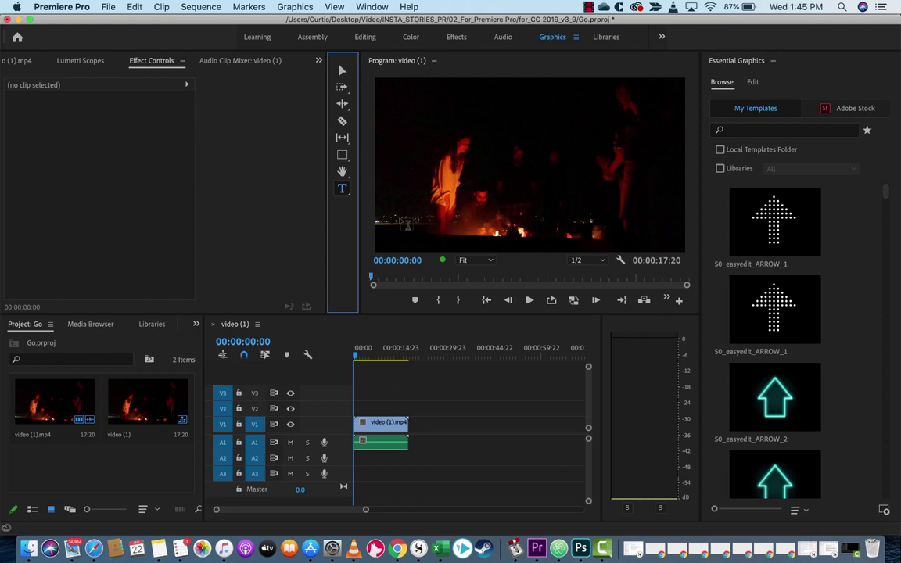
{"action": "left_click", "coordinate": [402, 220]}
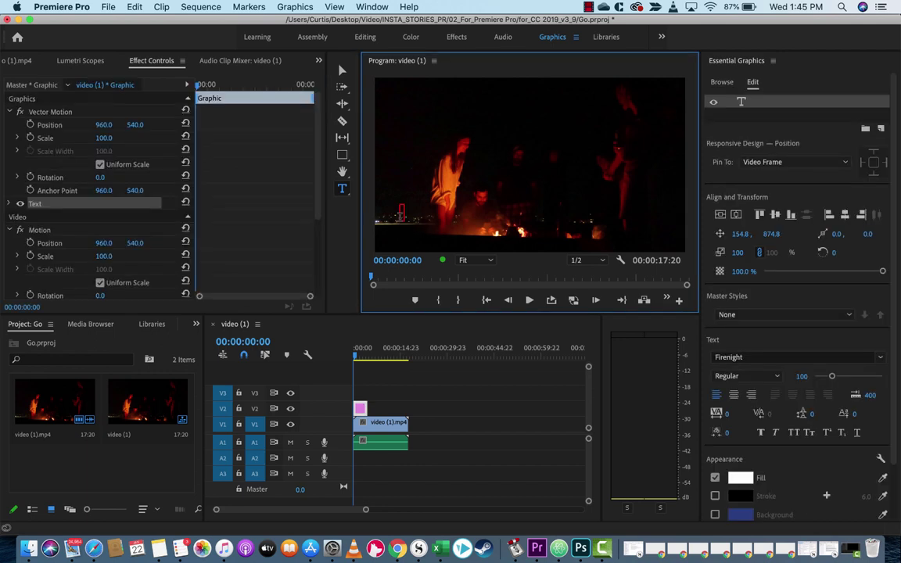
{"action": "type", "text": "CAMPFIRE"}
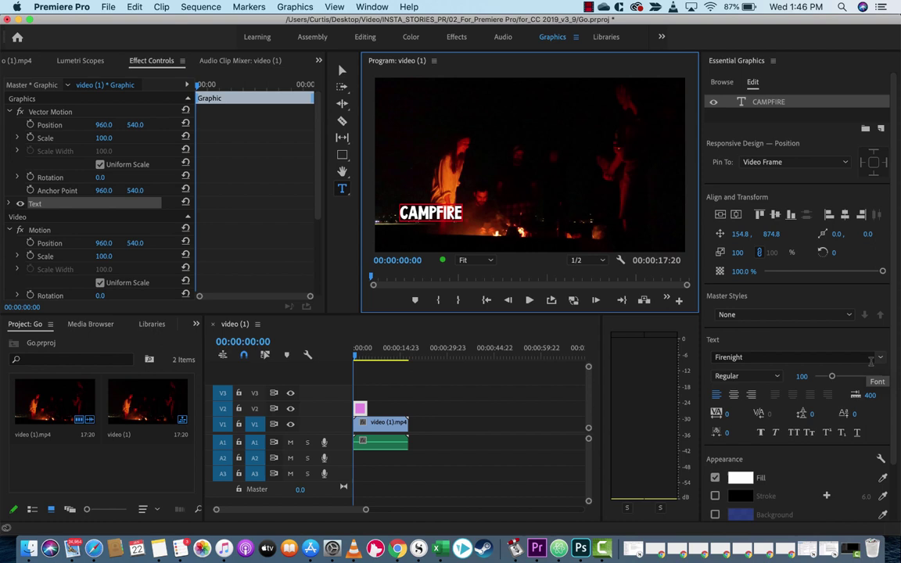
{"action": "left_click", "coordinate": [788, 359]}
{"action": "left_click", "coordinate": [788, 356]}
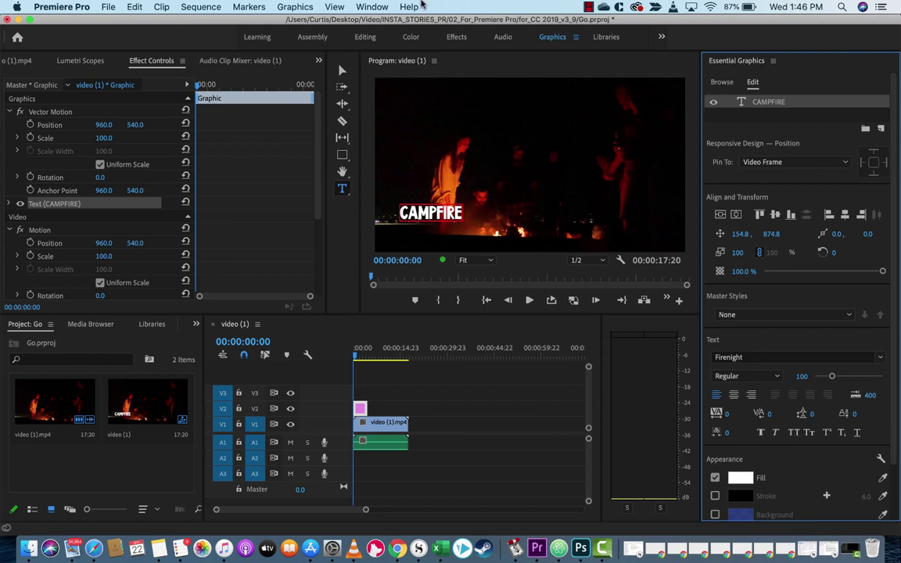
{"action": "left_click", "coordinate": [381, 6]}
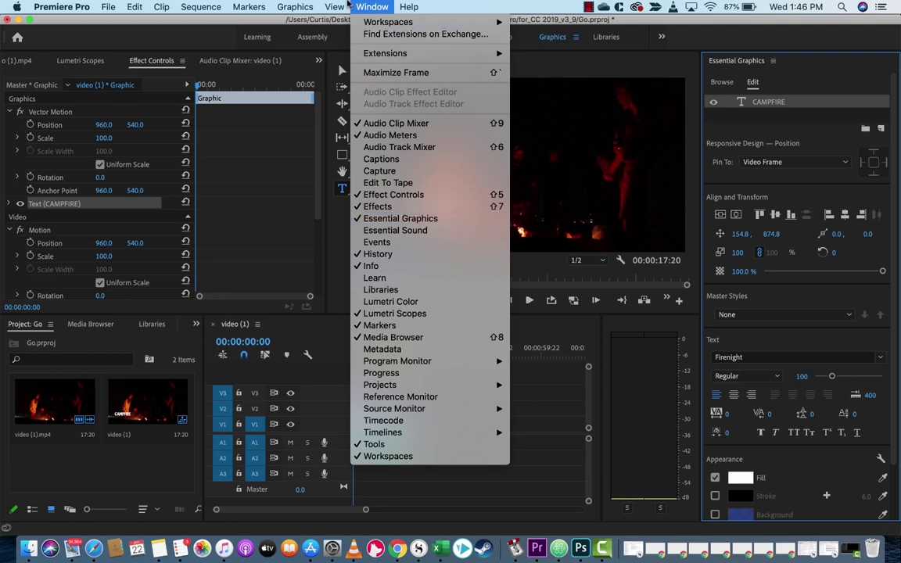
{"action": "left_click", "coordinate": [418, 222]}
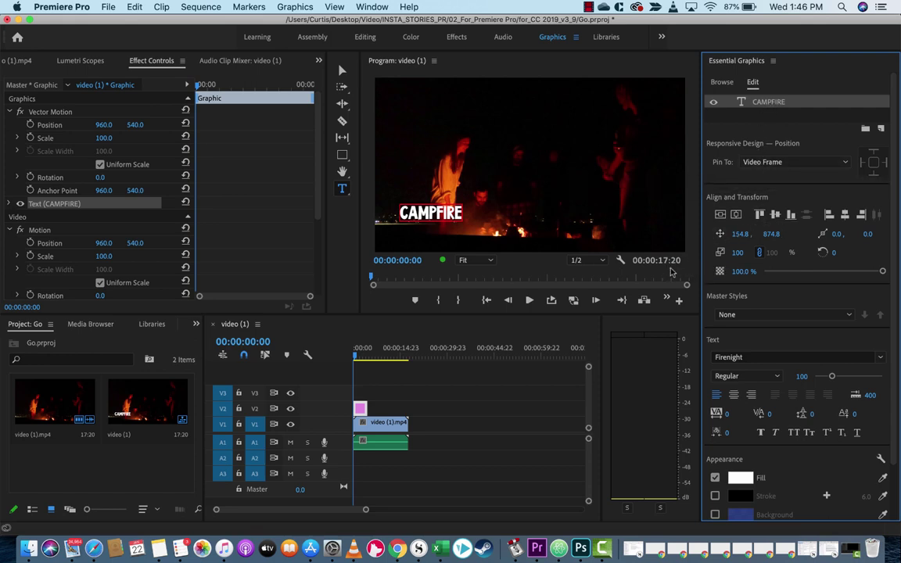
{"action": "left_click", "coordinate": [881, 359]}
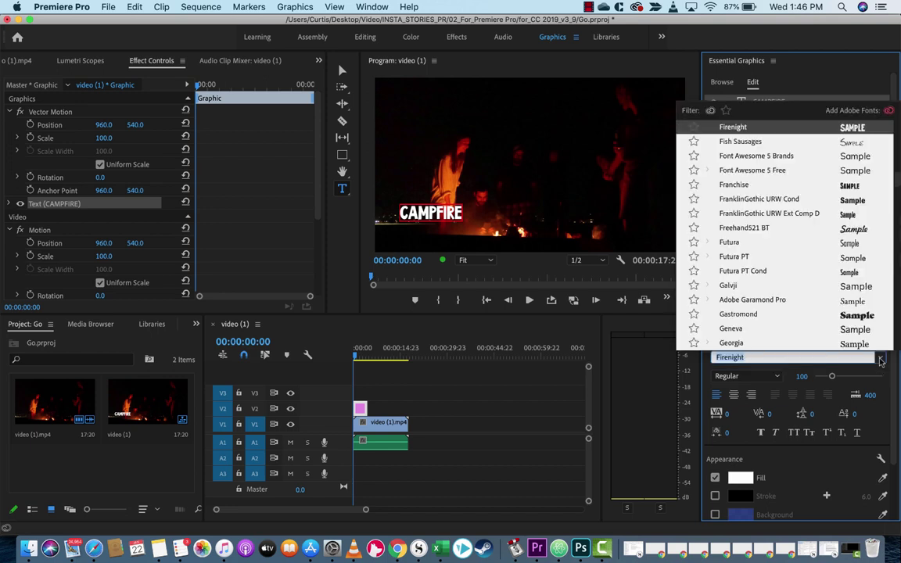
{"action": "left_click", "coordinate": [881, 359]}
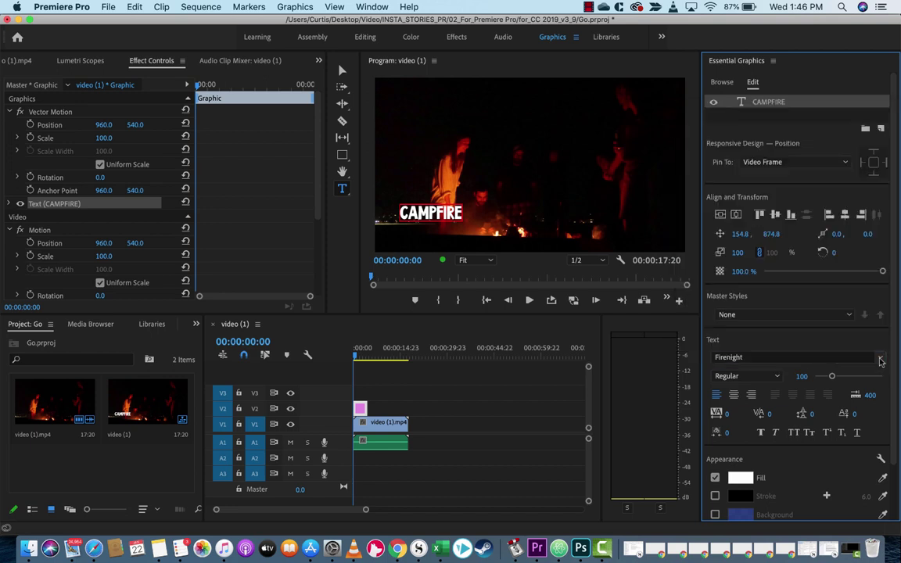
{"action": "left_click", "coordinate": [777, 377]}
{"action": "left_click", "coordinate": [777, 378]}
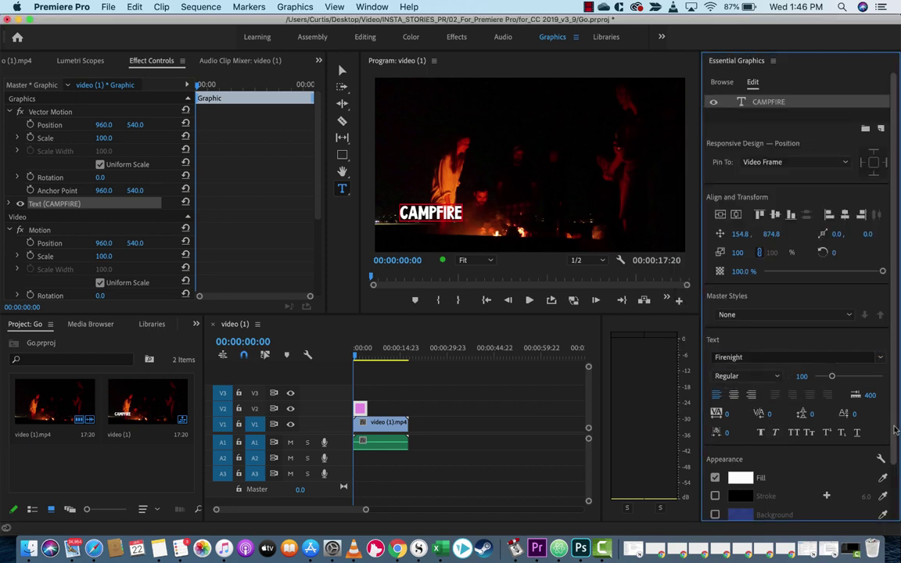
{"action": "scroll", "coordinate": [896, 485], "scroll_direction": "down", "scroll_amount": 2}
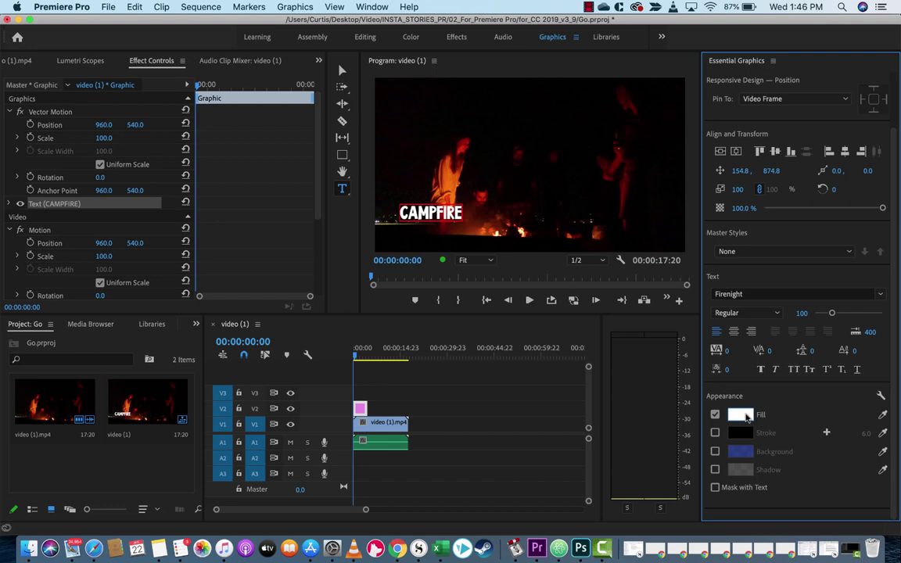
{"action": "left_click", "coordinate": [740, 415]}
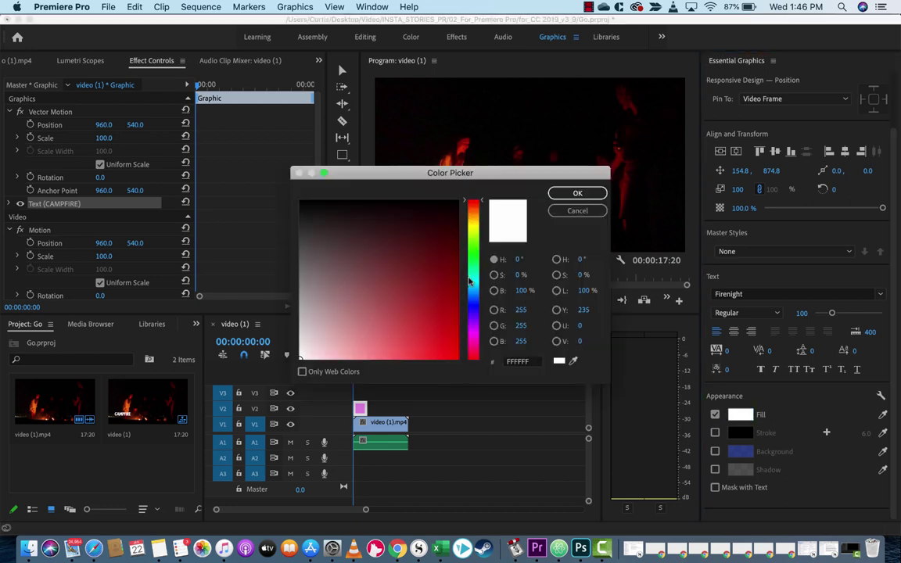
{"action": "left_click", "coordinate": [476, 306]}
{"action": "left_click", "coordinate": [456, 204]}
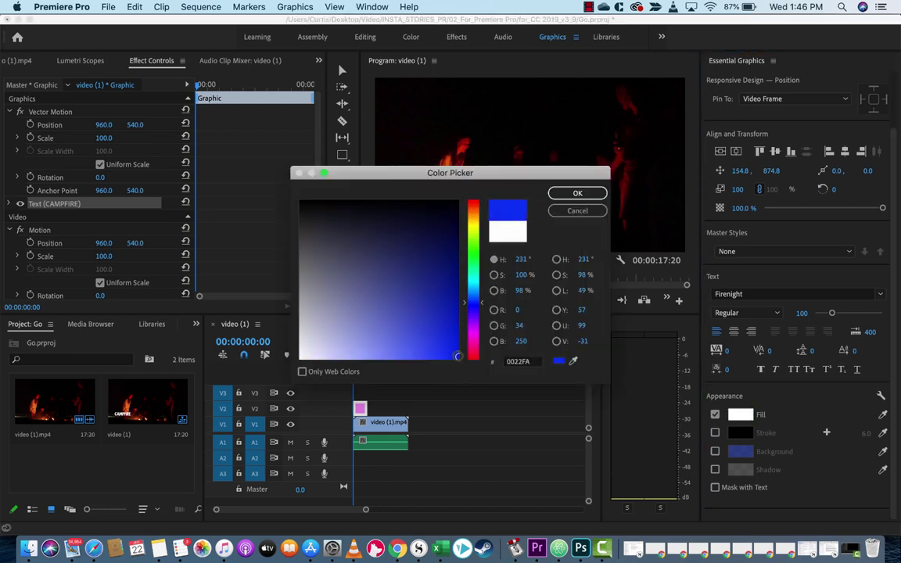
{"action": "left_click", "coordinate": [577, 193]}
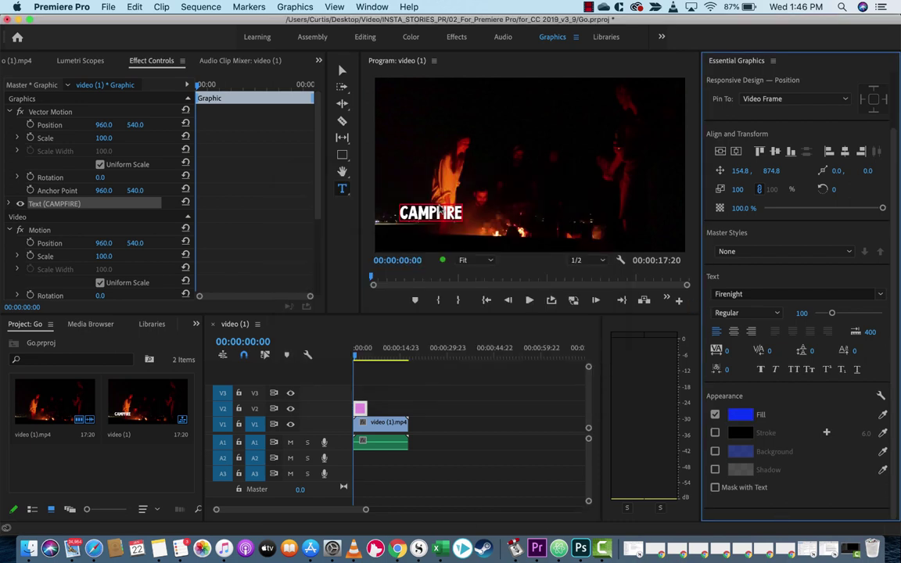
{"action": "double_click", "coordinate": [431, 213]}
{"action": "left_click", "coordinate": [740, 414]}
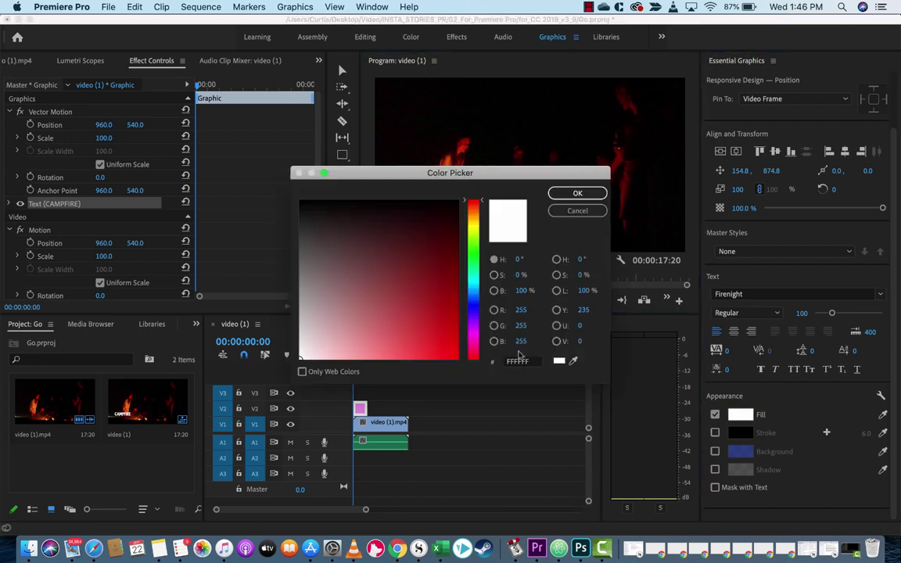
{"action": "left_click", "coordinate": [474, 306]}
{"action": "left_click", "coordinate": [458, 289]}
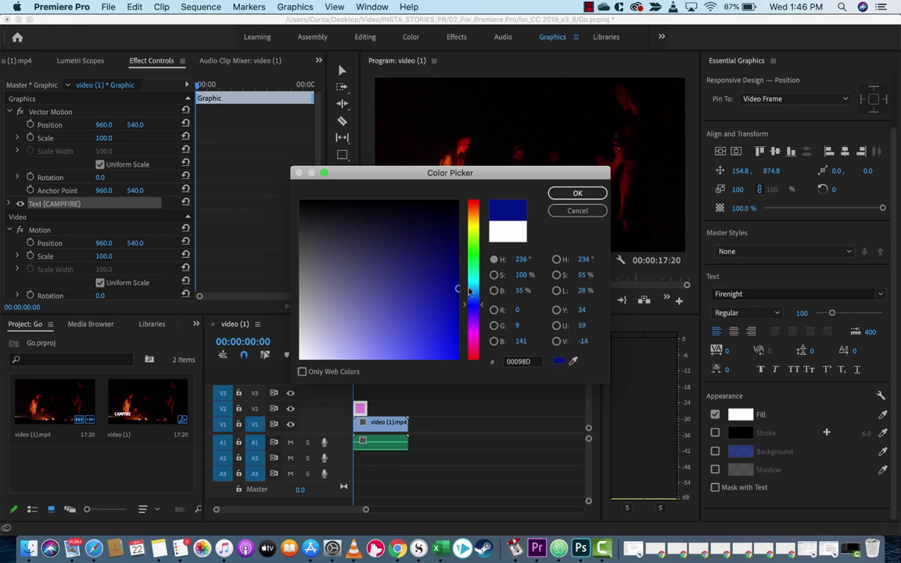
{"action": "left_click", "coordinate": [575, 193]}
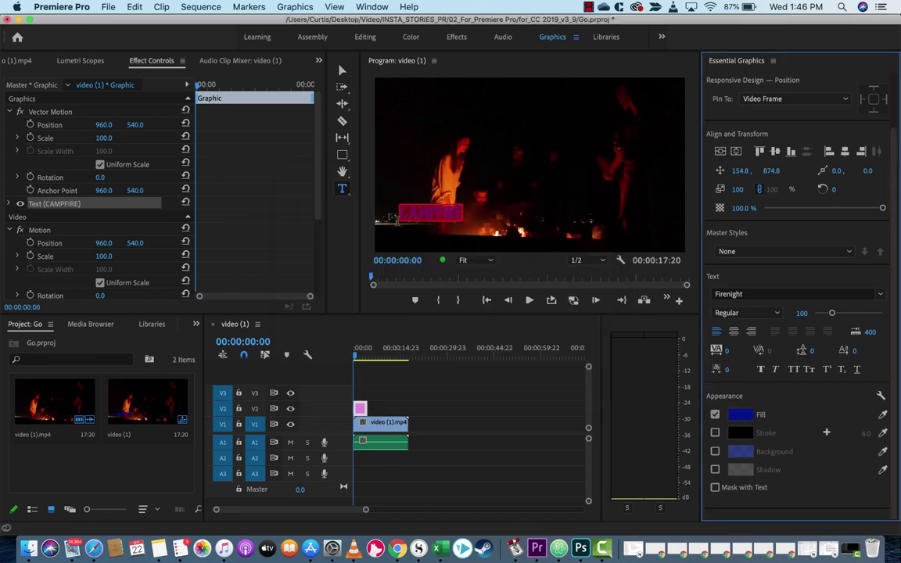
{"action": "key", "text": "super+z"}
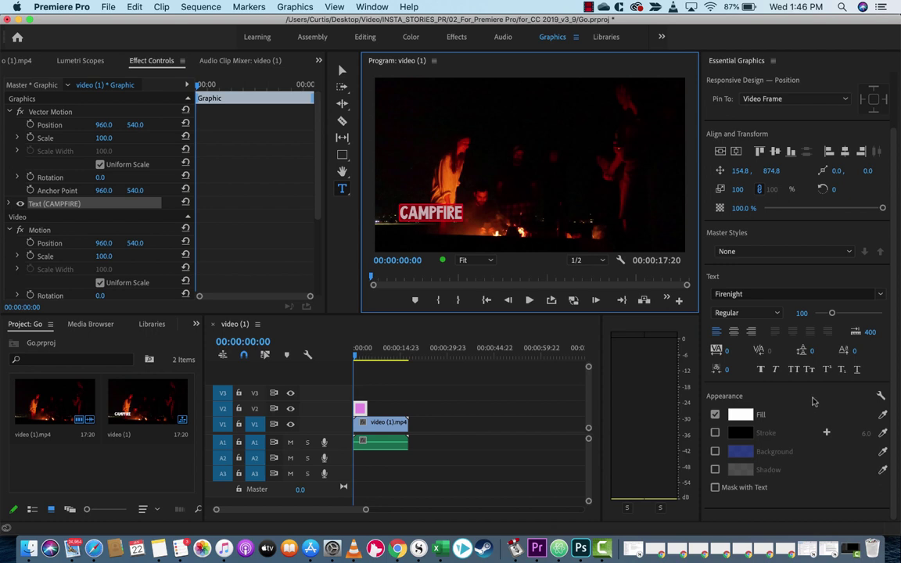
{"action": "left_click", "coordinate": [736, 417]}
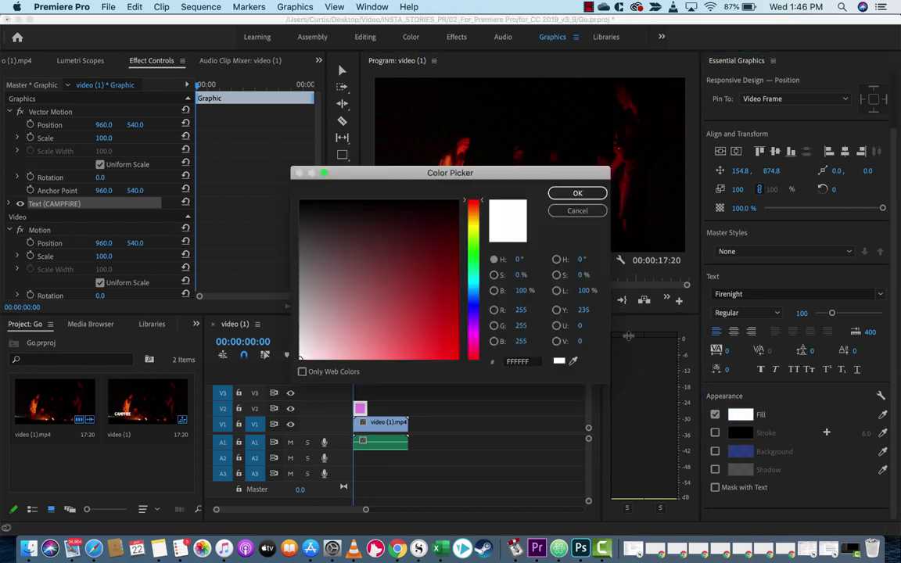
{"action": "left_click", "coordinate": [575, 194]}
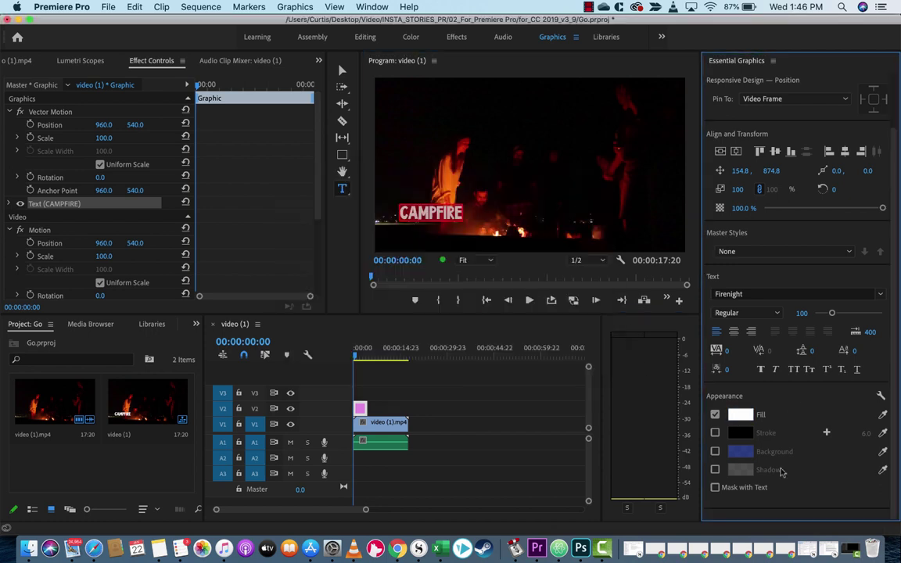
- Add an EB1111 red stroke to the CAMPFIRE text and set its width to 10
{"action": "left_click", "coordinate": [714, 433]}
{"action": "left_click", "coordinate": [739, 432]}
{"action": "left_click", "coordinate": [459, 201]}
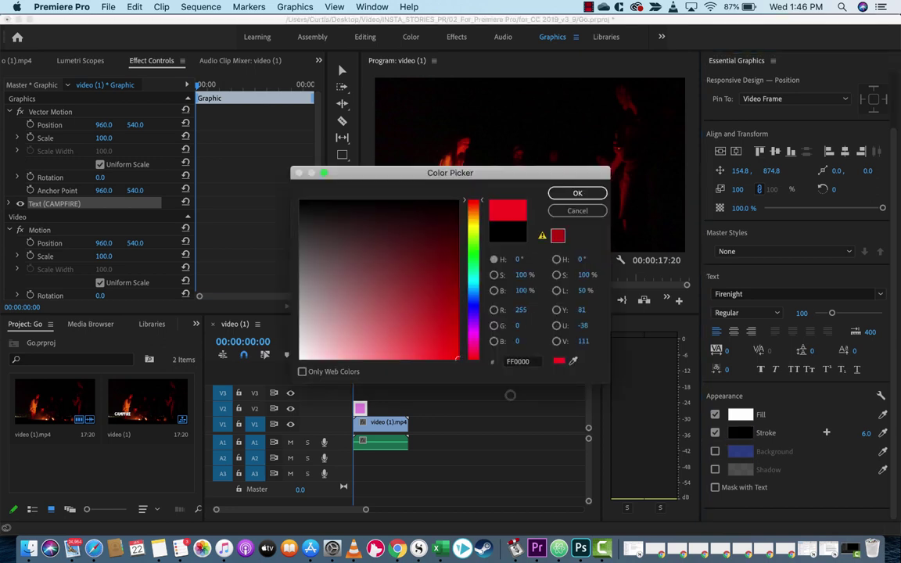
{"action": "left_click_drag", "start_coordinate": [459, 357], "coordinate": [448, 346]}
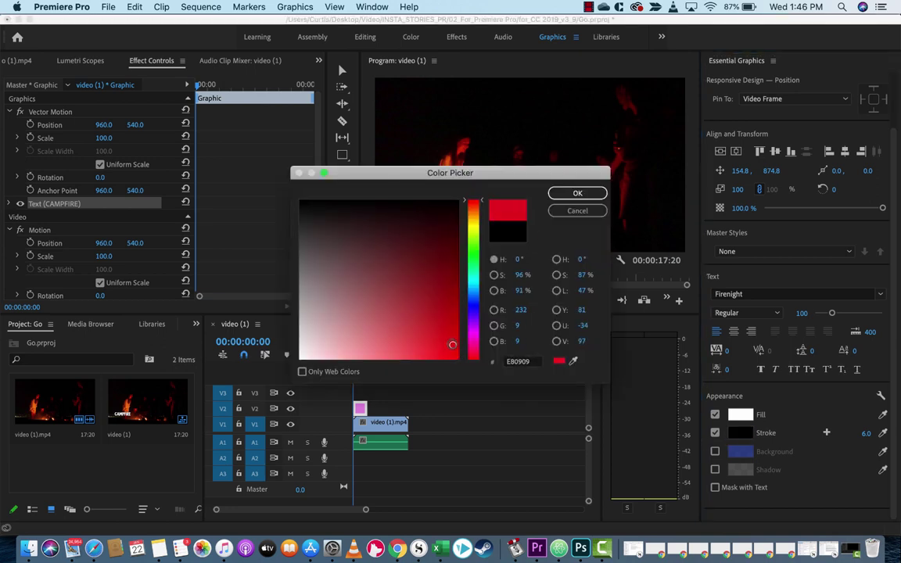
{"action": "left_click", "coordinate": [577, 193]}
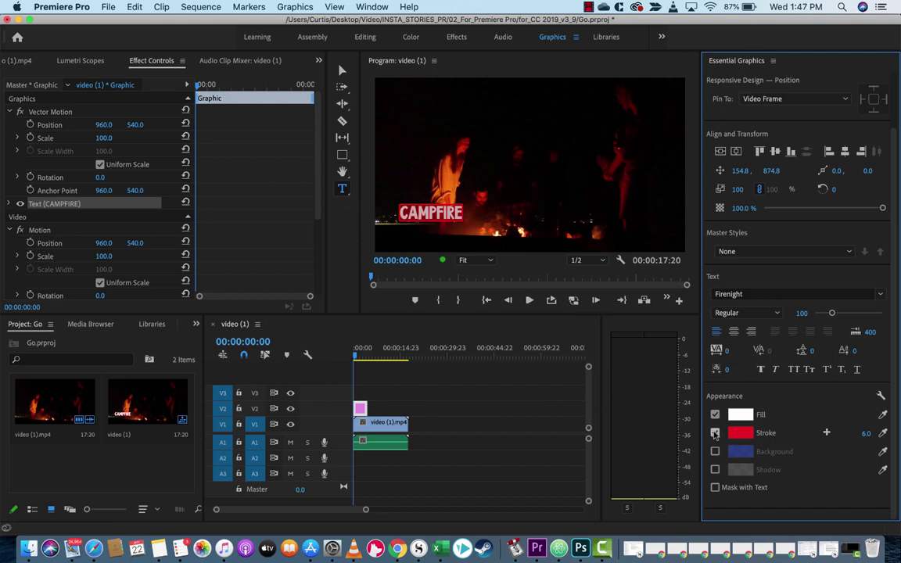
{"action": "left_click", "coordinate": [865, 434]}
{"action": "left_click_drag", "start_coordinate": [864, 432], "coordinate": [863, 433]}
{"action": "left_click", "coordinate": [342, 69]}
{"action": "left_click", "coordinate": [448, 141]}
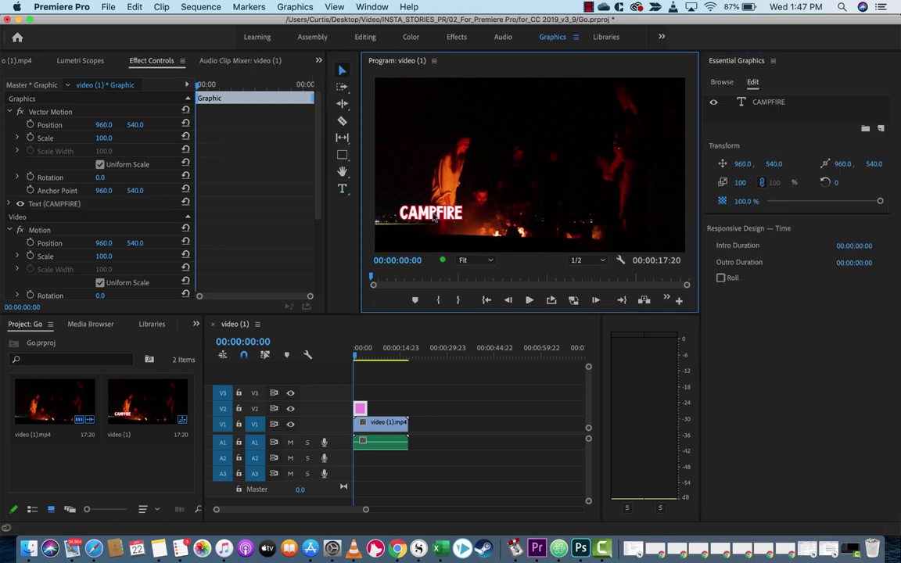
{"action": "left_click", "coordinate": [395, 199]}
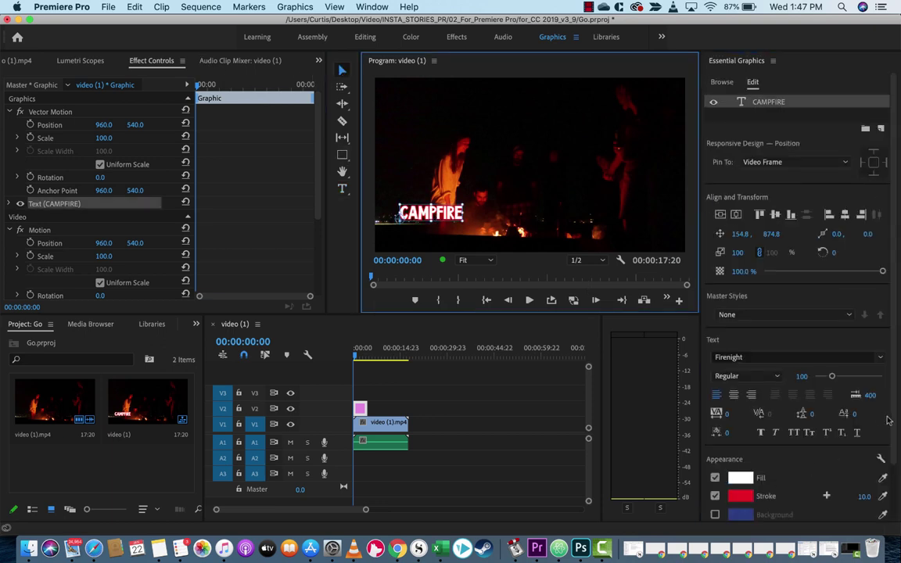
{"action": "left_click_drag", "start_coordinate": [893, 426], "coordinate": [892, 481]}
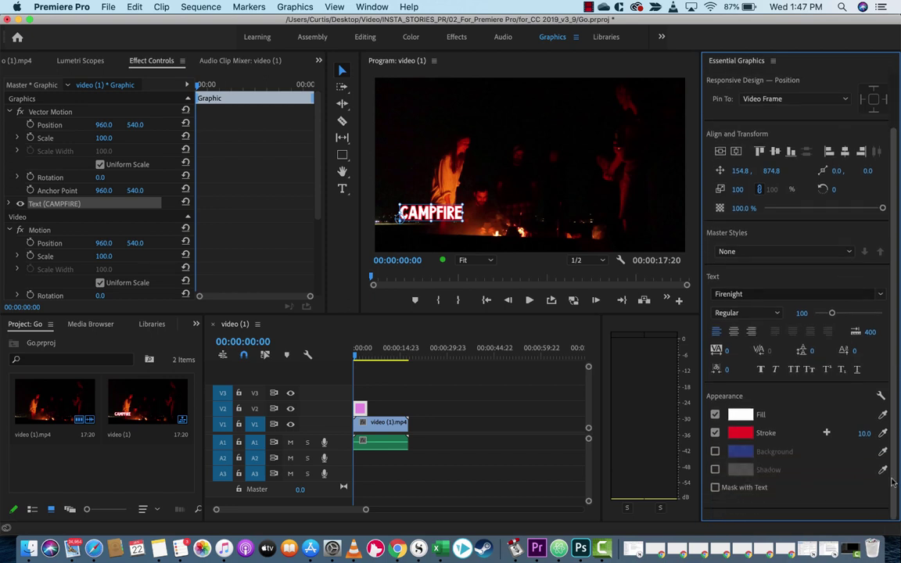
{"action": "left_click", "coordinate": [715, 452]}
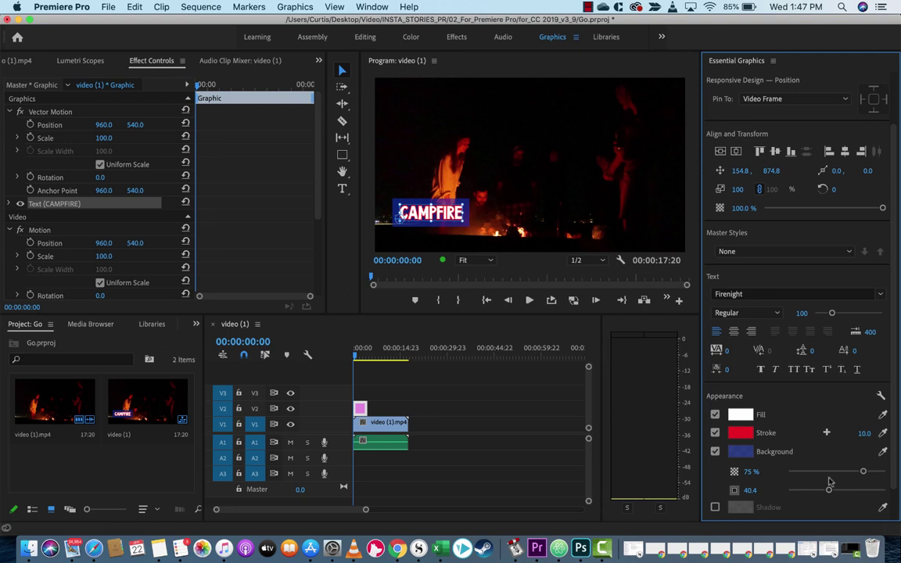
{"action": "left_click_drag", "start_coordinate": [829, 490], "coordinate": [767, 497]}
{"action": "left_click", "coordinate": [715, 451]}
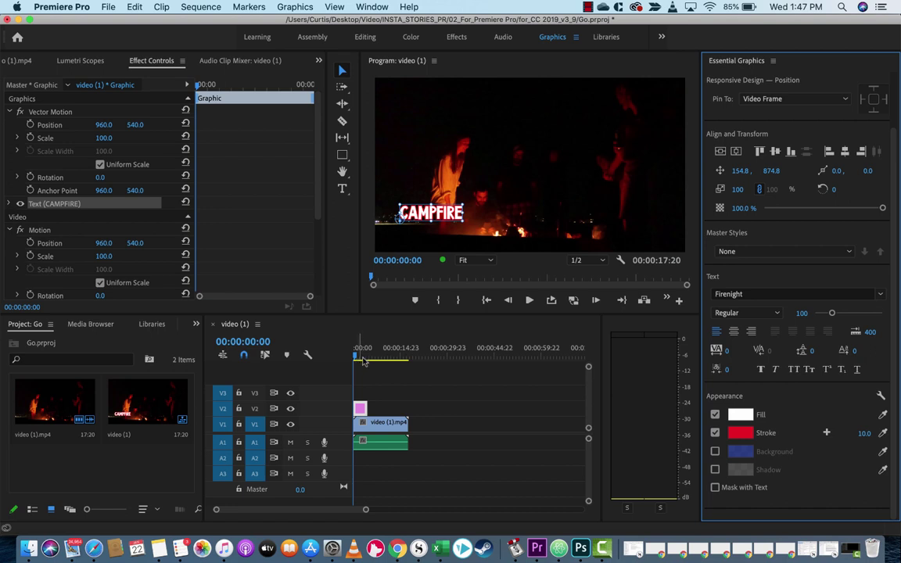
{"action": "left_click", "coordinate": [357, 358]}
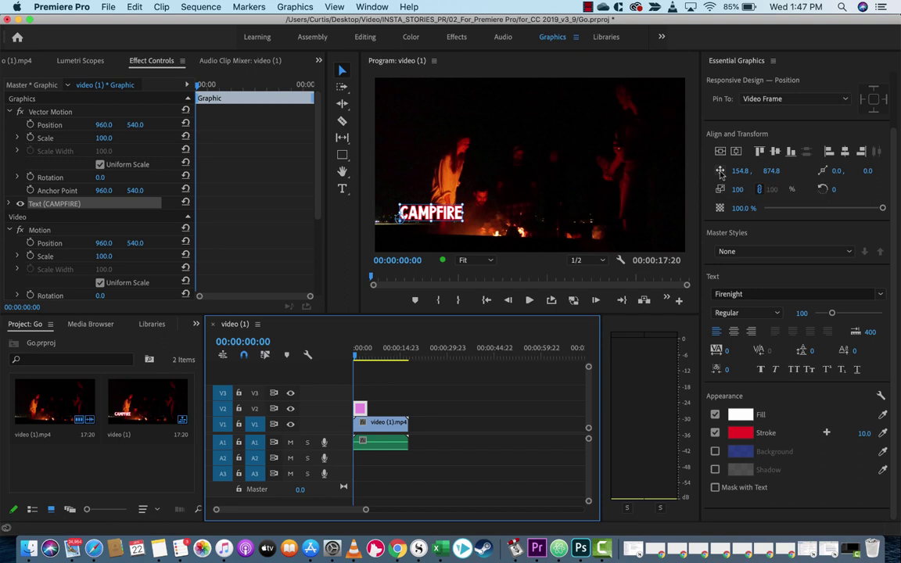
- Expand and then collapse the CAMPFIRE text properties
{"action": "left_click", "coordinate": [9, 204]}
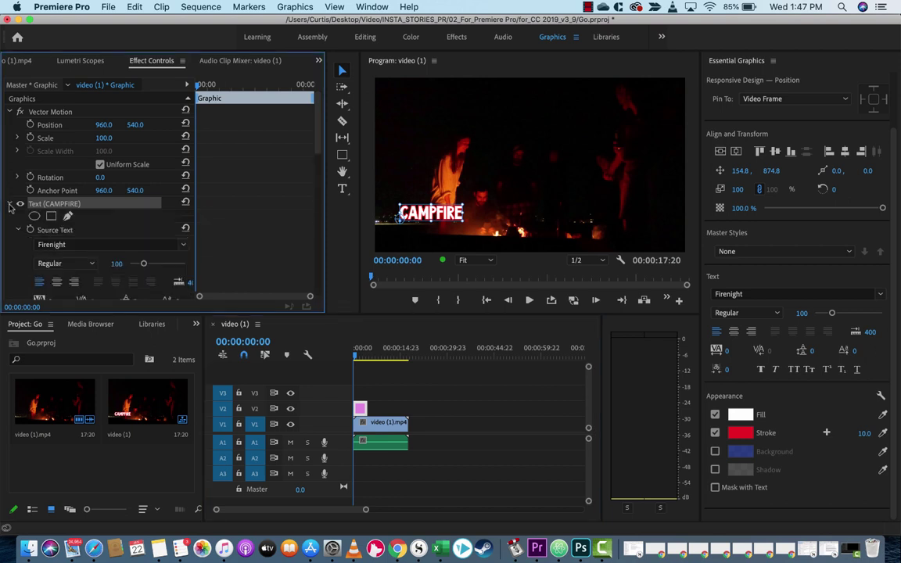
{"action": "left_click", "coordinate": [9, 204]}
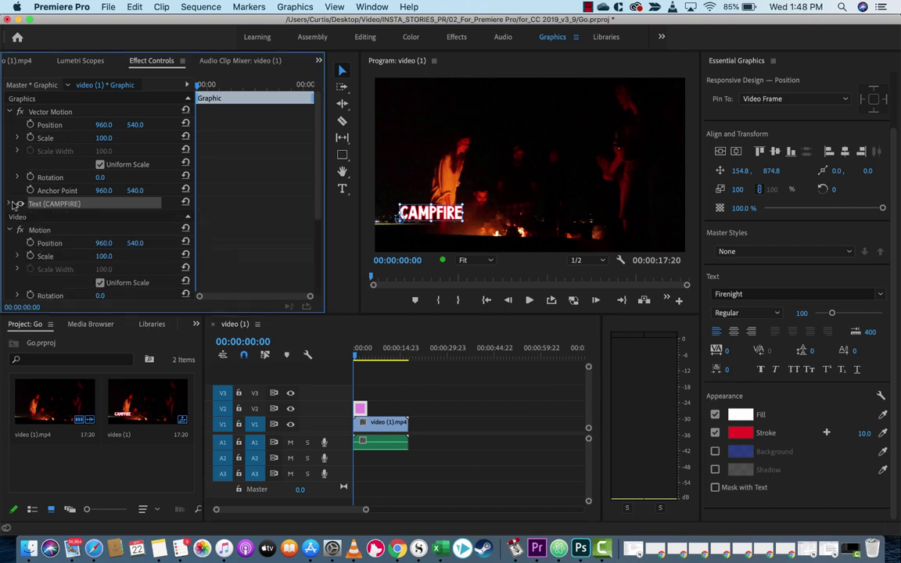
- Keyframe the title's position at the start, then drag it off the right edge at 00:00:04:22
{"action": "left_click", "coordinate": [721, 173]}
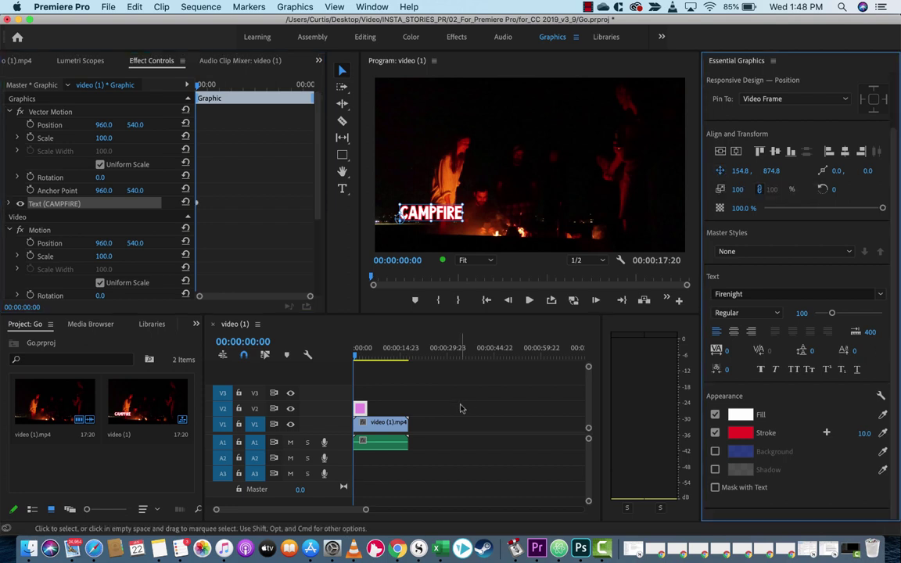
{"action": "left_click", "coordinate": [356, 358]}
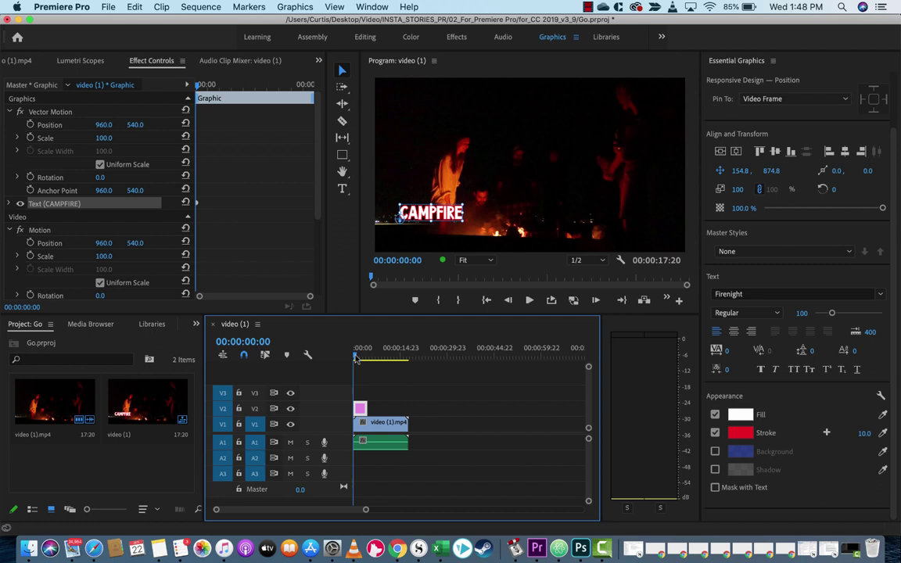
{"action": "left_click_drag", "start_coordinate": [355, 358], "coordinate": [372, 363]}
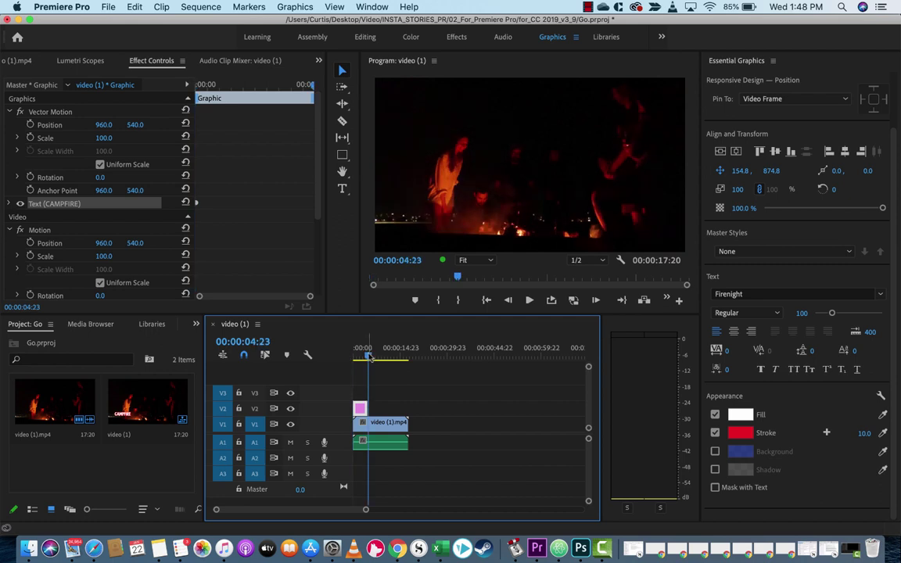
{"action": "key", "text": "Left"}
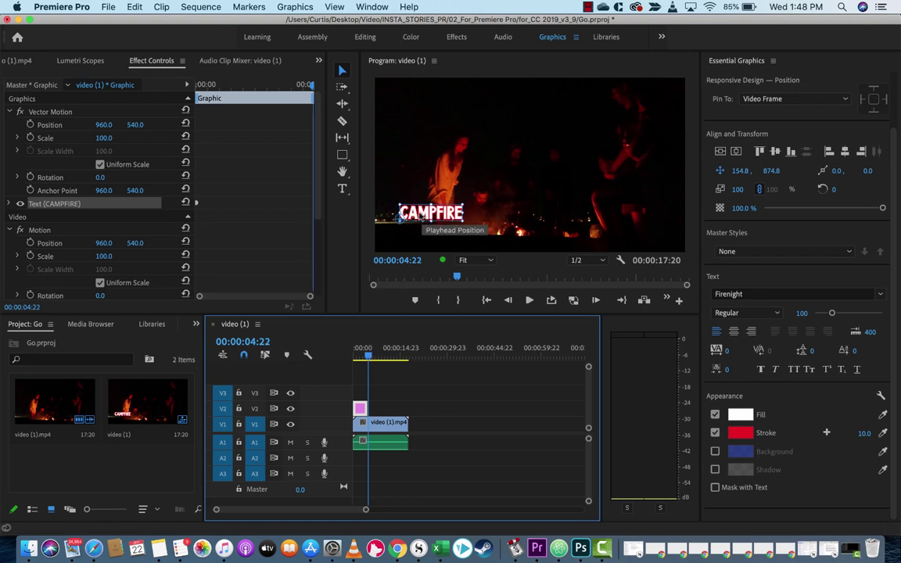
{"action": "left_click_drag", "start_coordinate": [430, 214], "coordinate": [720, 221]}
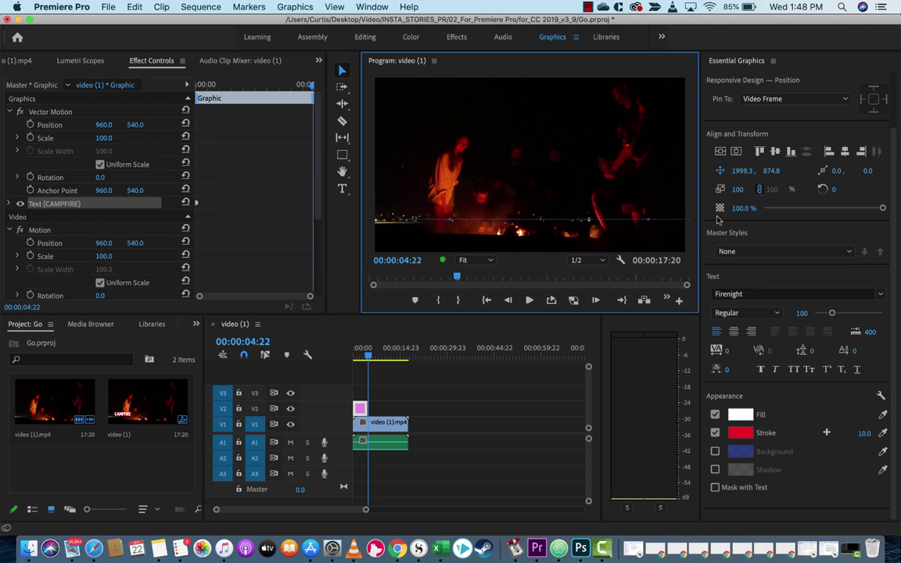
- Return to the sequence start, deselect the graphic and play the slide-off animation
{"action": "left_click", "coordinate": [408, 351]}
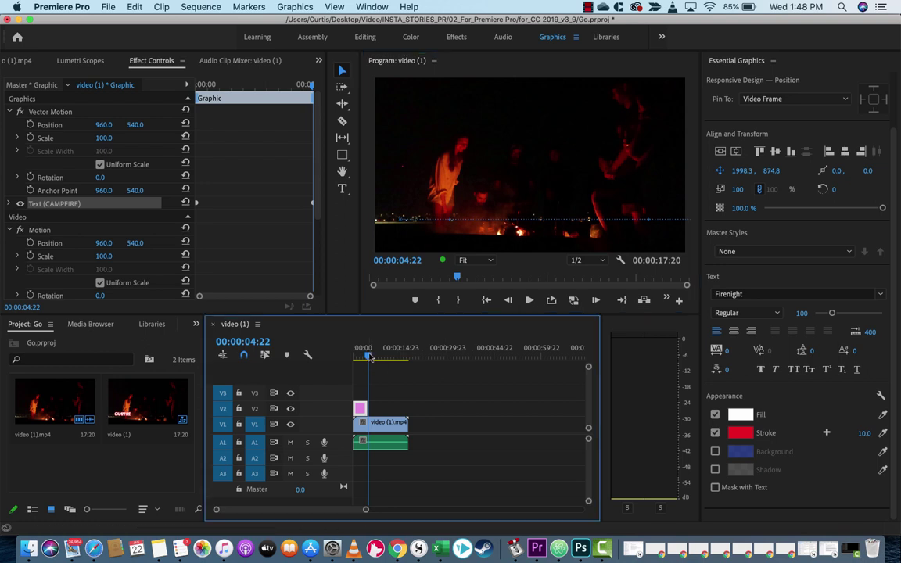
{"action": "key", "text": "super+z"}
{"action": "key", "text": "Home"}
{"action": "left_click", "coordinate": [339, 156]}
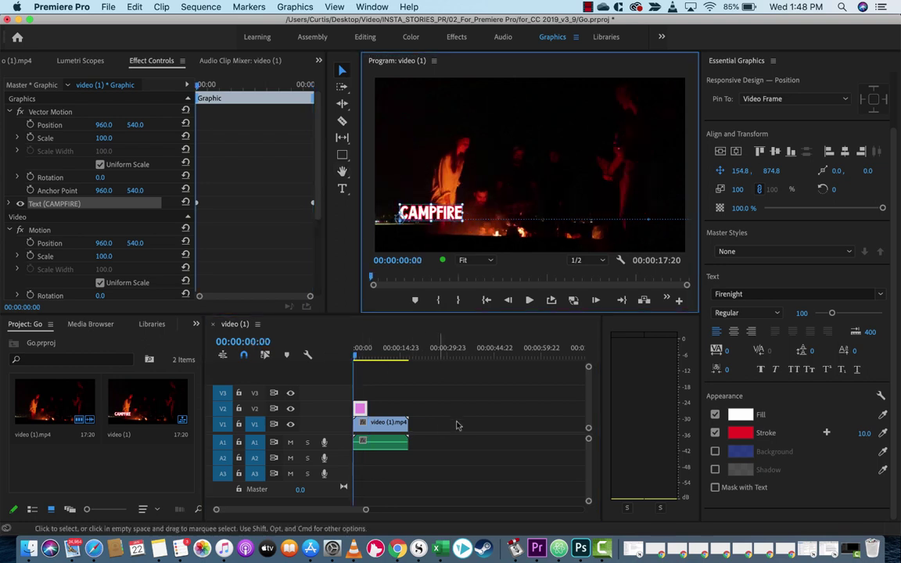
{"action": "left_click", "coordinate": [438, 401]}
{"action": "left_click", "coordinate": [438, 400]}
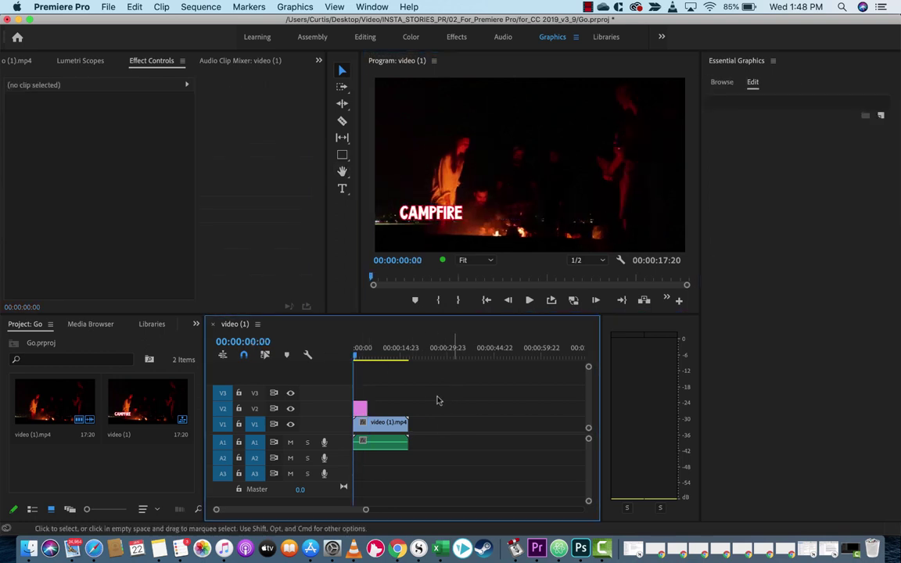
{"action": "key", "text": "space"}
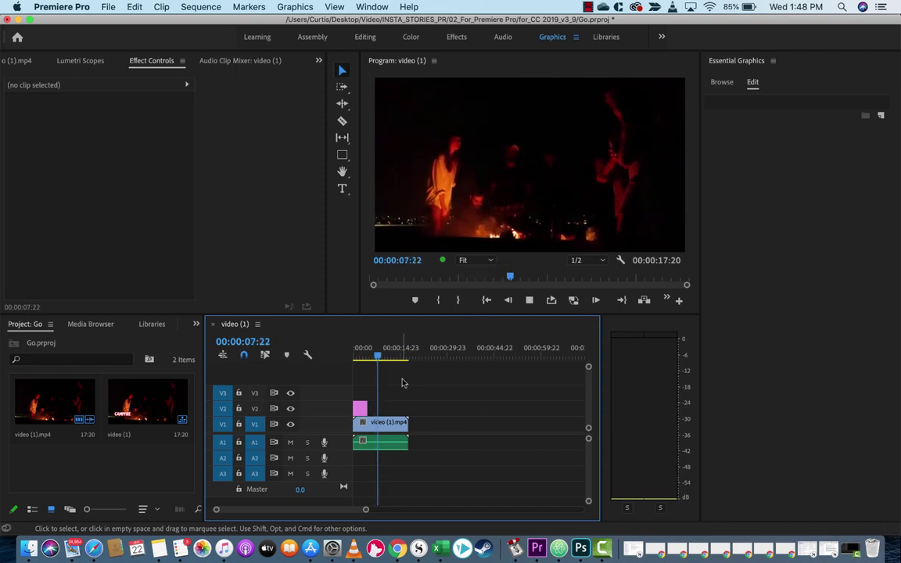
- Stop playback, return the playhead to 00:00:00:00 and select the CAMPFIRE clip on V2
{"action": "left_click", "coordinate": [366, 354]}
{"action": "left_click_drag", "start_coordinate": [366, 354], "coordinate": [355, 354]}
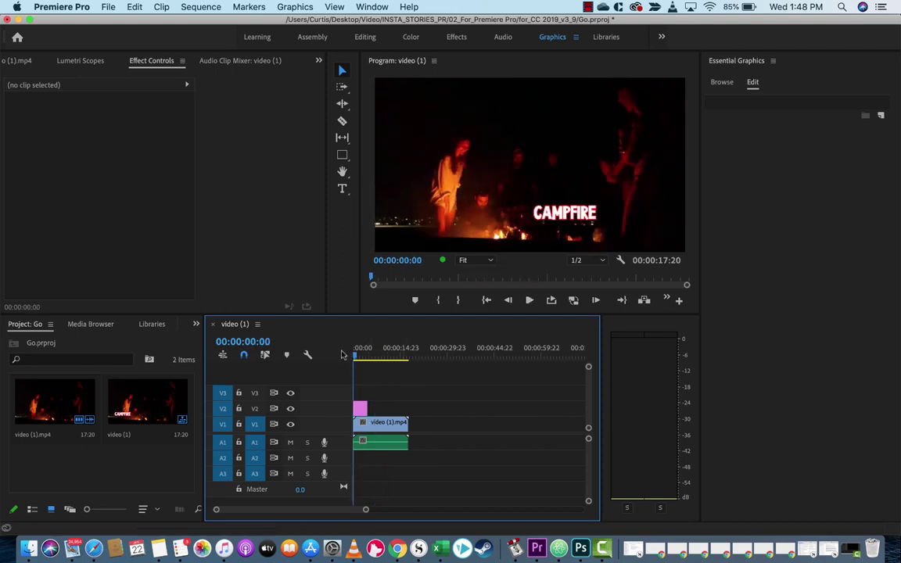
{"action": "left_click", "coordinate": [360, 411]}
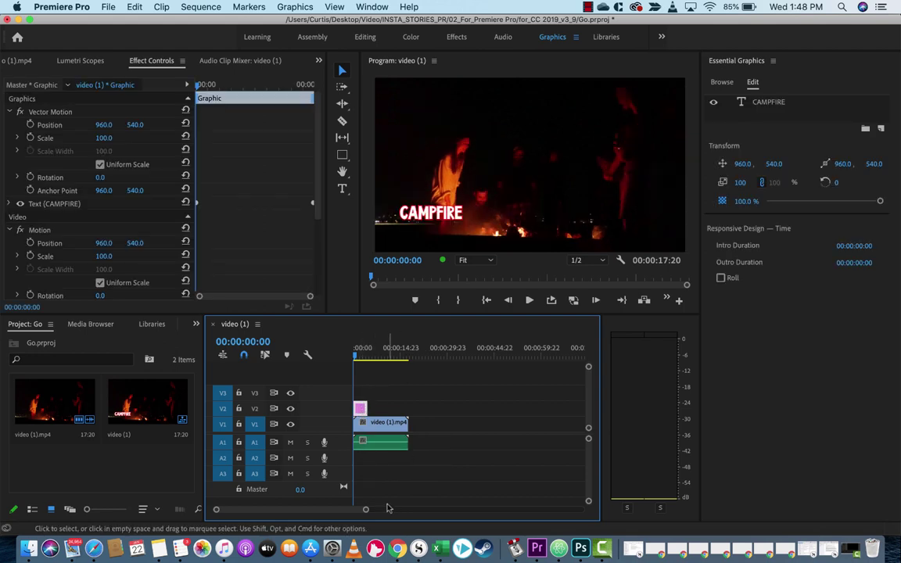
{"action": "left_click_drag", "start_coordinate": [366, 510], "coordinate": [332, 510]}
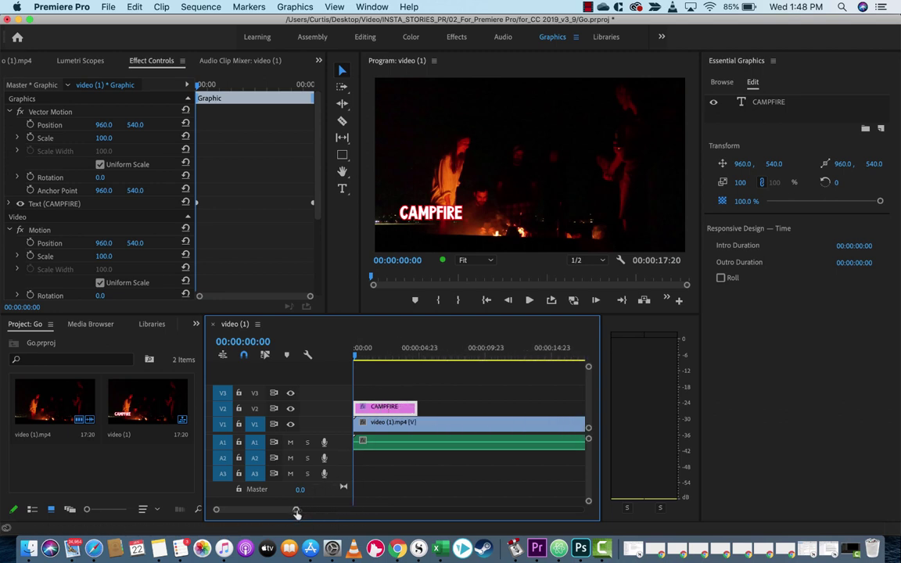
{"action": "left_click_drag", "start_coordinate": [295, 510], "coordinate": [316, 510]}
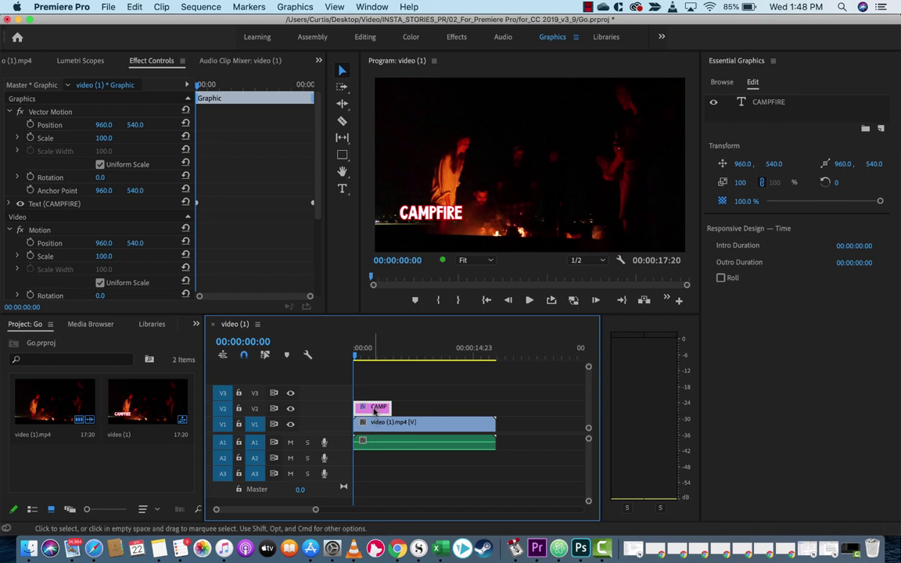
- Export the CAMPFIRE clip as a motion graphics template named 11
{"action": "right_click", "coordinate": [376, 410]}
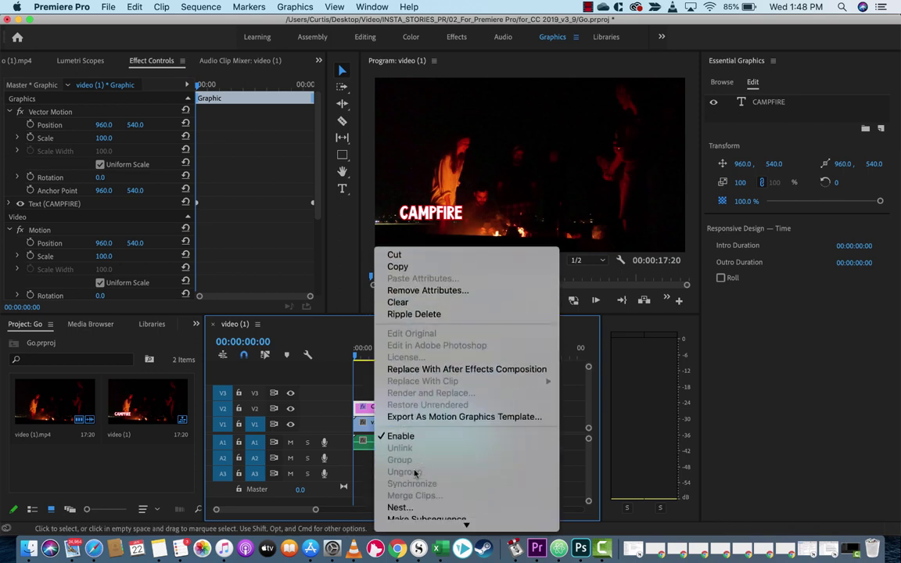
{"action": "left_click", "coordinate": [440, 418]}
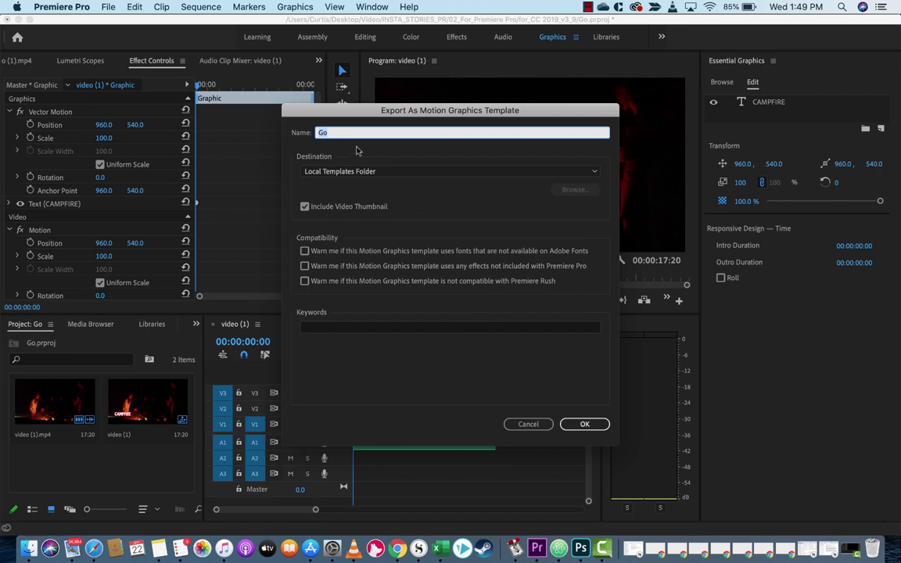
{"action": "type", "text": "11"}
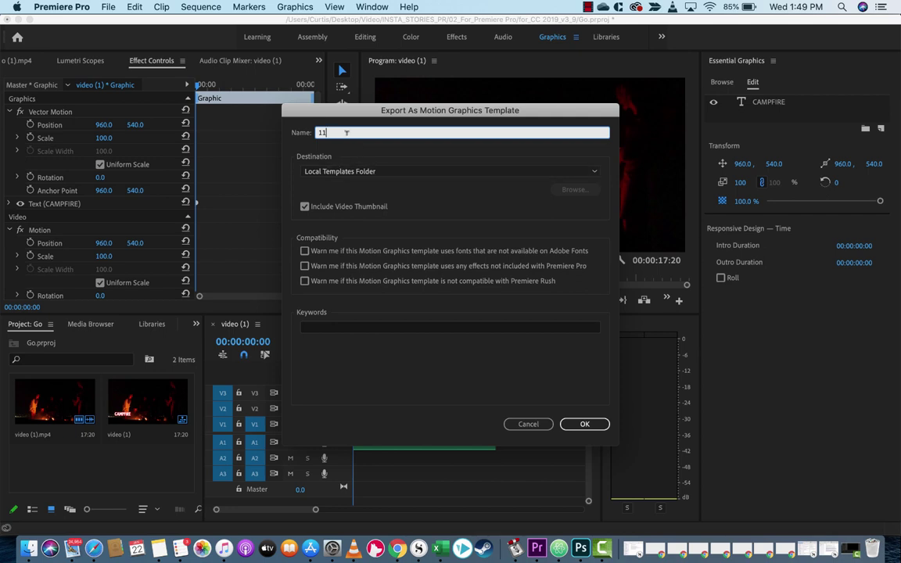
{"action": "left_click", "coordinate": [370, 171]}
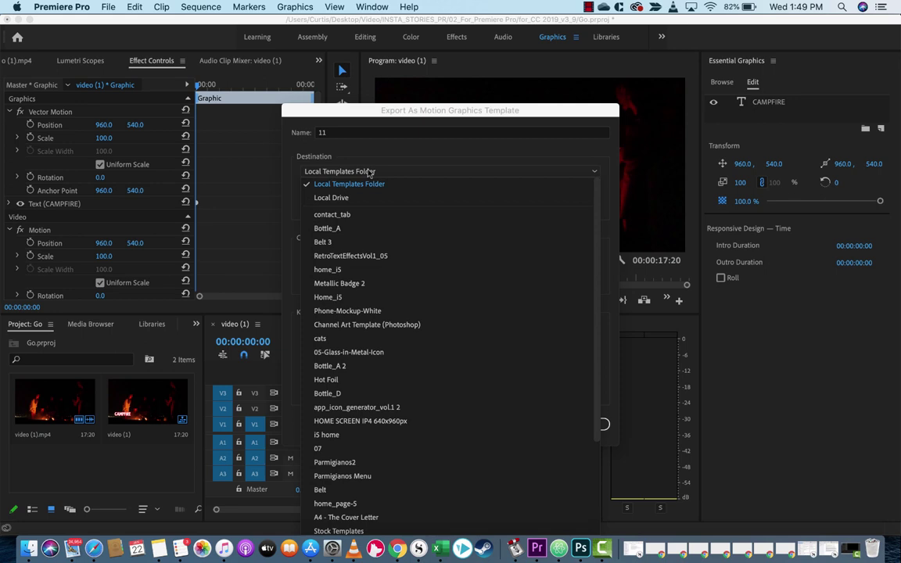
{"action": "left_click", "coordinate": [366, 183]}
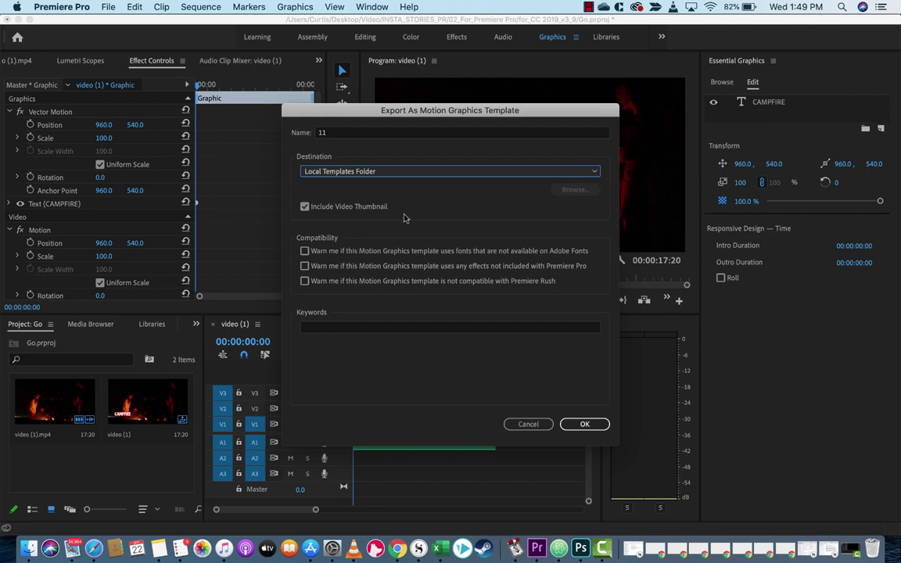
{"action": "left_click", "coordinate": [493, 173]}
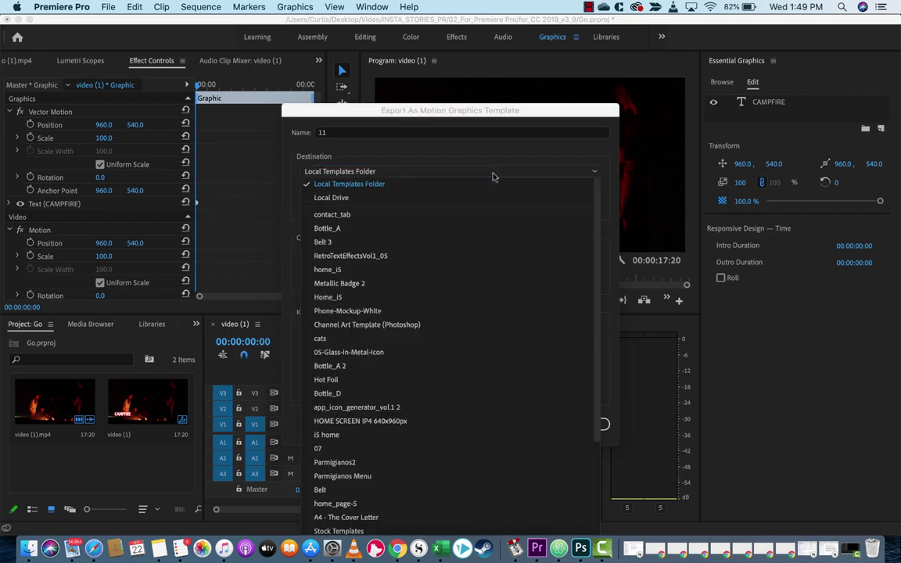
{"action": "scroll", "coordinate": [481, 378], "scroll_direction": "down", "scroll_amount": 2}
{"action": "scroll", "coordinate": [481, 379], "scroll_direction": "up", "scroll_amount": 2}
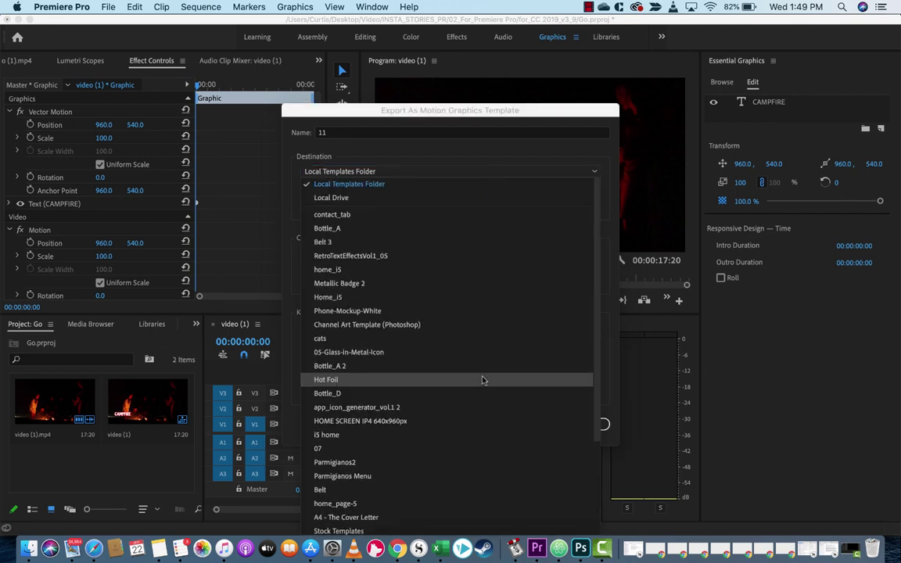
{"action": "scroll", "coordinate": [429, 339], "scroll_direction": "down", "scroll_amount": 3}
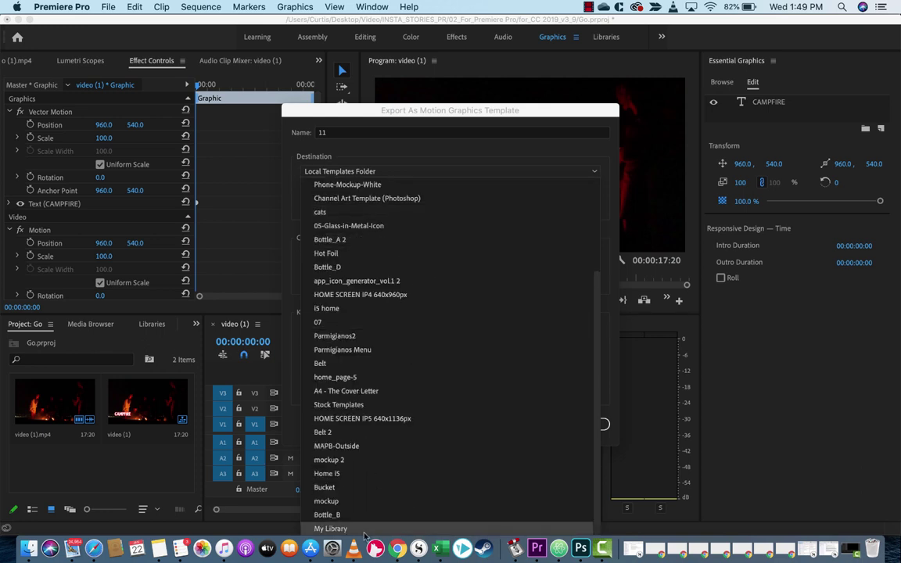
{"action": "left_click", "coordinate": [353, 133]}
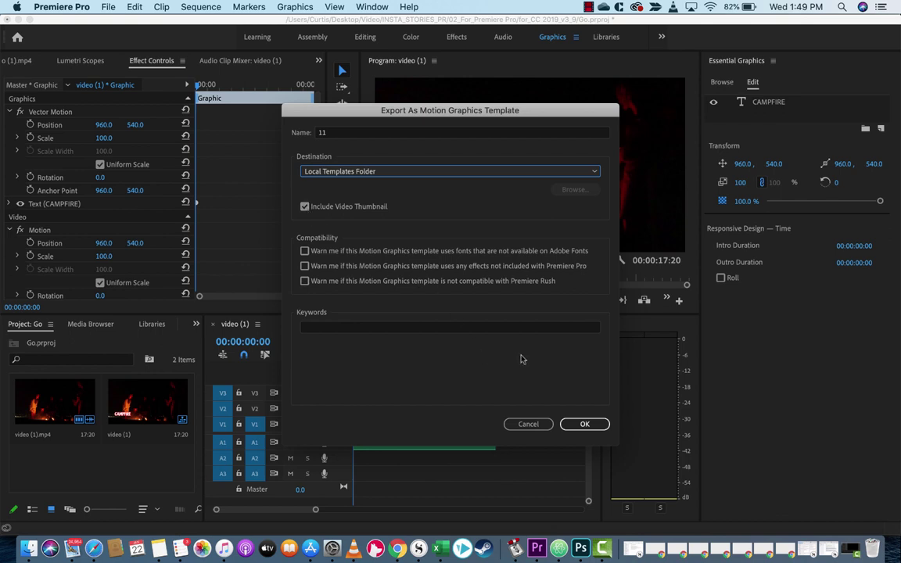
- Confirm the export and find template 11 in Essential Graphics My Templates
{"action": "left_click", "coordinate": [584, 427]}
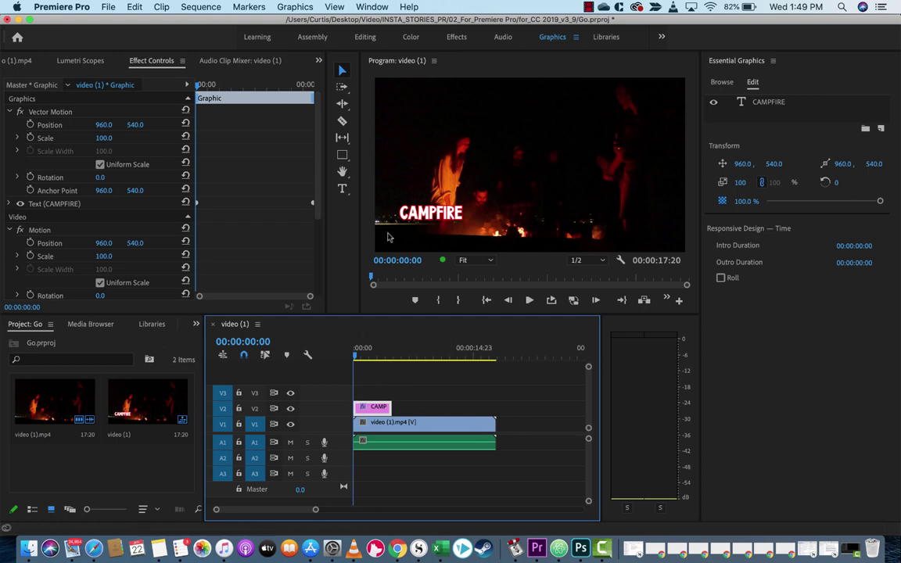
{"action": "left_click", "coordinate": [718, 83]}
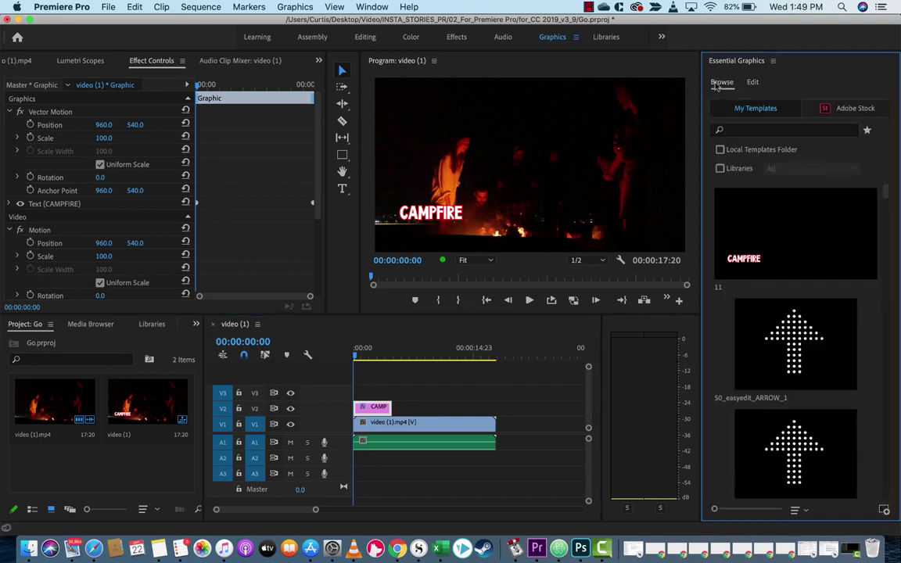
{"action": "mouse_move", "coordinate": [765, 219]}
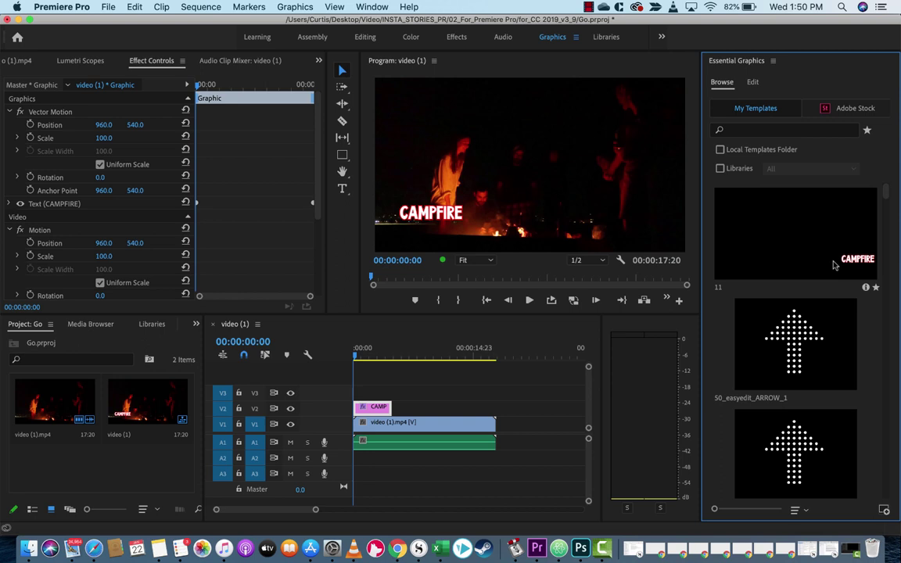
- Delete the original CAMPFIRE title clip from V2
{"action": "left_click", "coordinate": [450, 376]}
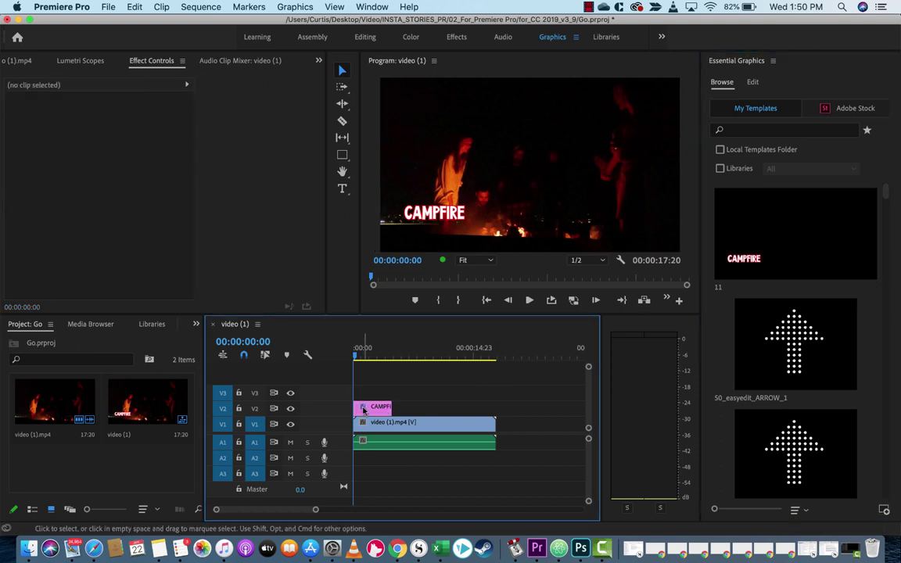
{"action": "left_click", "coordinate": [364, 410]}
{"action": "key", "text": "Delete"}
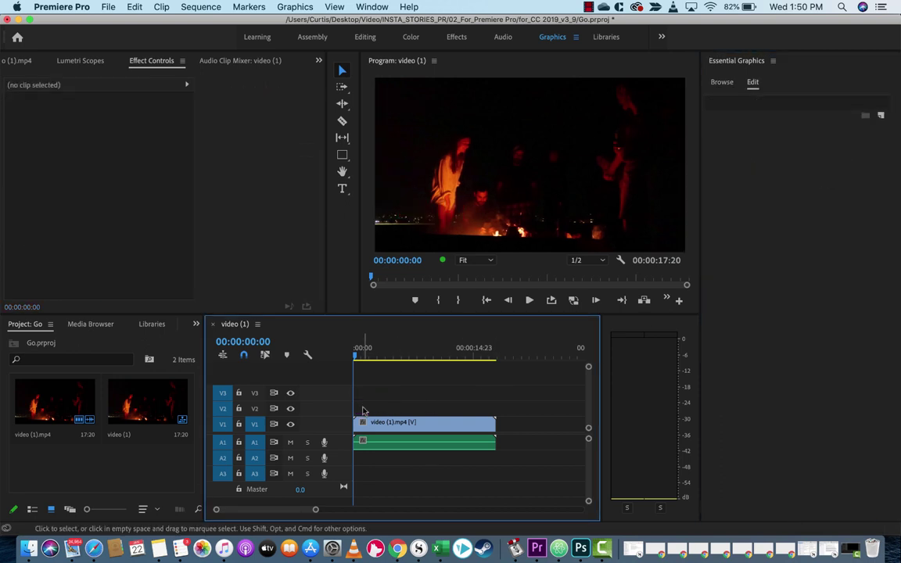
- Drop template 11 onto V2 near the video's end and play it back
{"action": "left_click", "coordinate": [722, 82]}
{"action": "left_click_drag", "start_coordinate": [828, 237], "coordinate": [469, 413]}
{"action": "left_click_drag", "start_coordinate": [454, 353], "coordinate": [462, 354]}
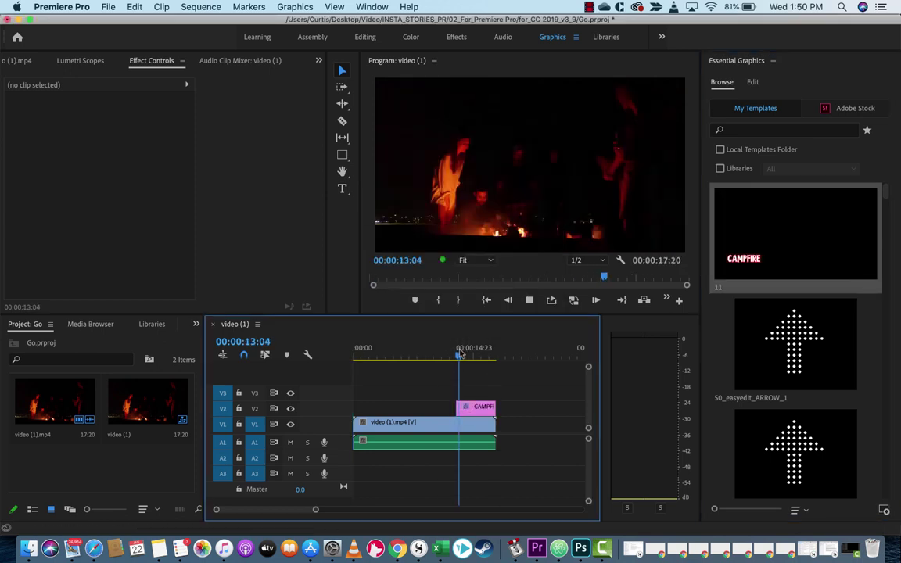
{"action": "left_click_drag", "start_coordinate": [460, 354], "coordinate": [455, 356]}
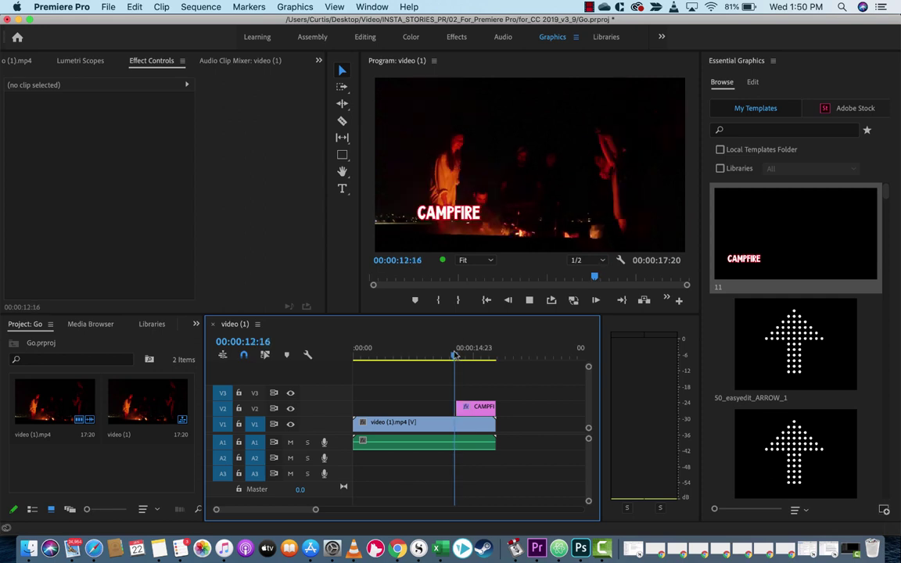
{"action": "key", "text": "space"}
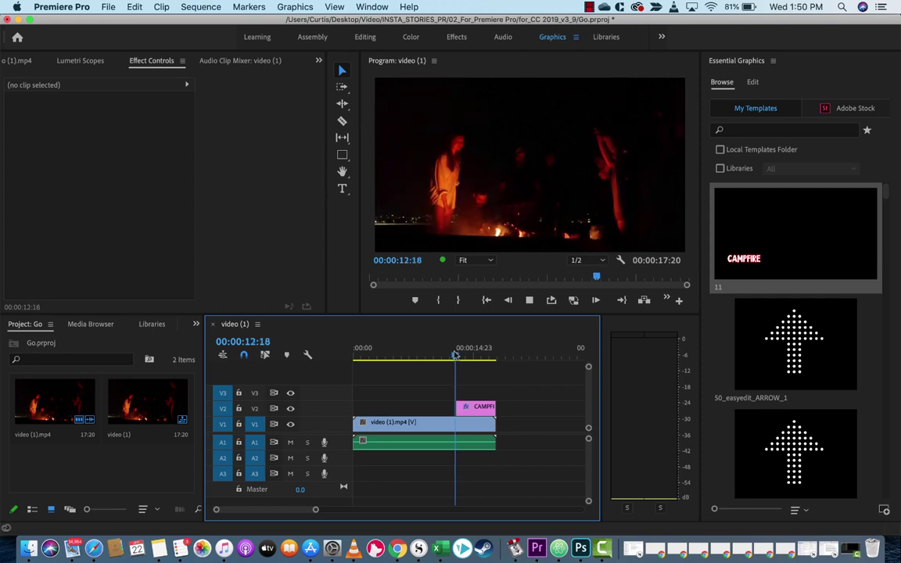